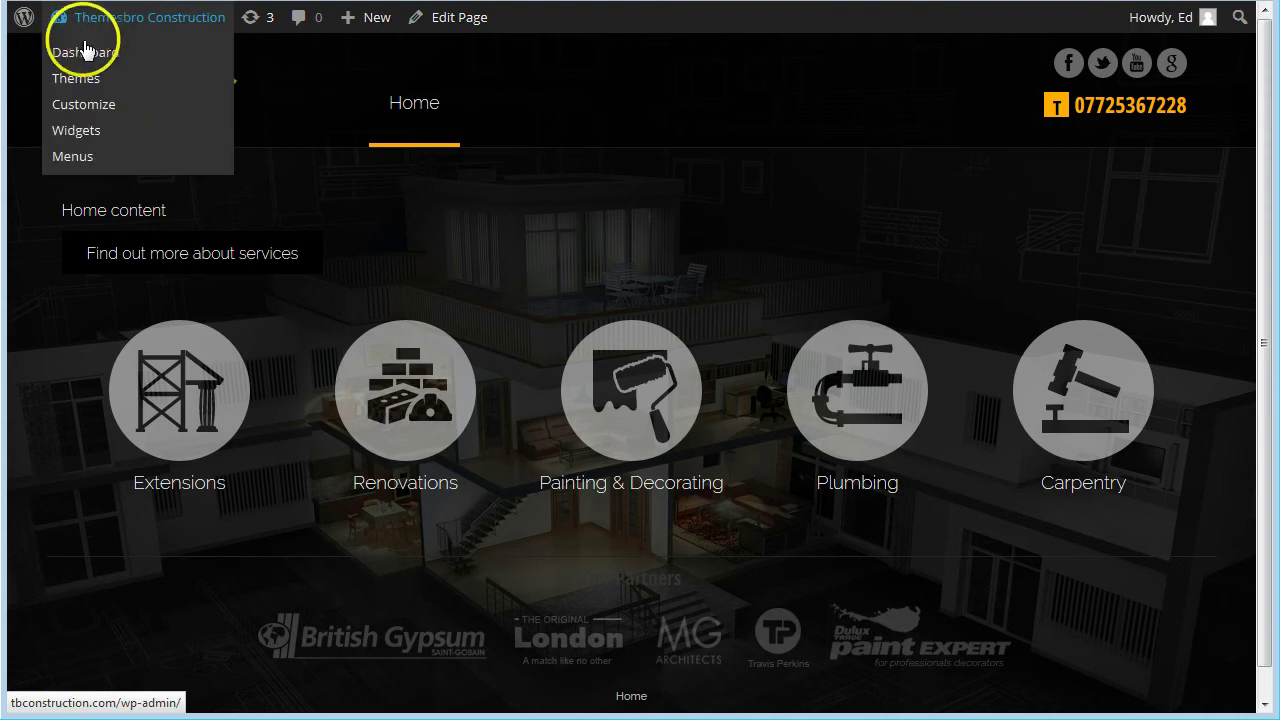
Create and publish a new page titled 'Skills' with the body 'Skills content...'.
left_click(86, 52)
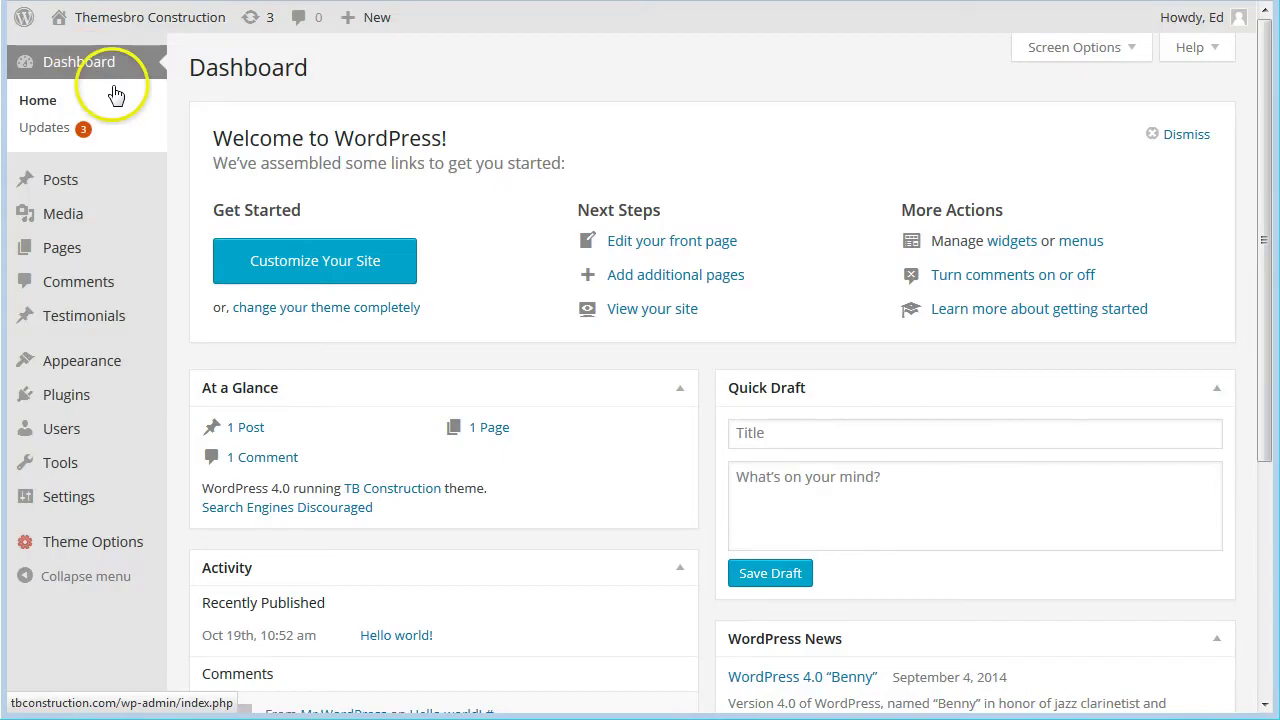
mouse_move(55, 252)
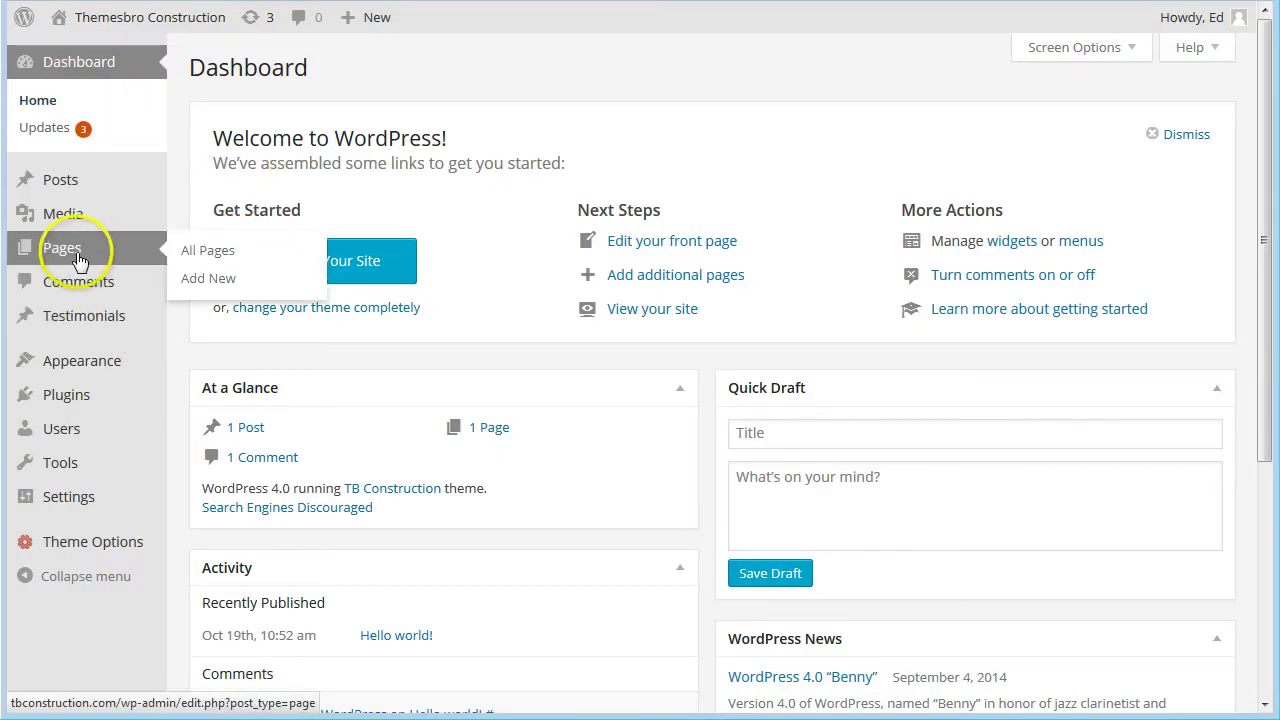
left_click(213, 255)
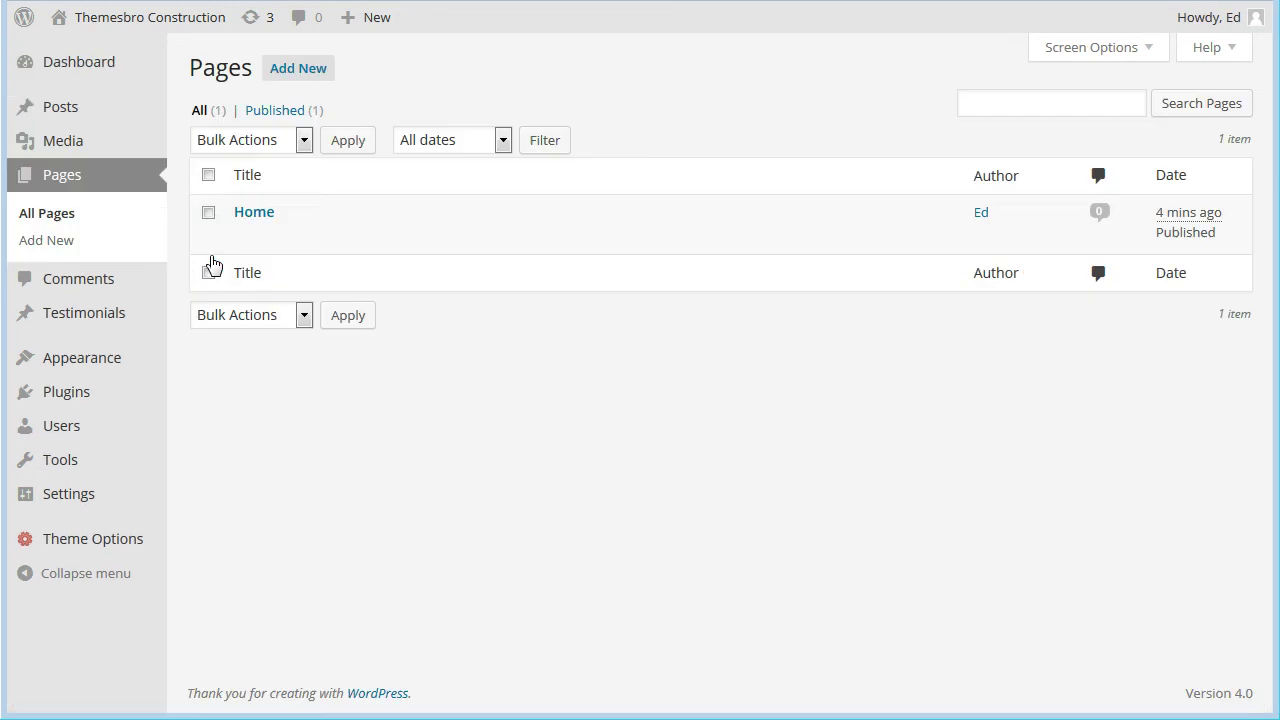
left_click(299, 76)
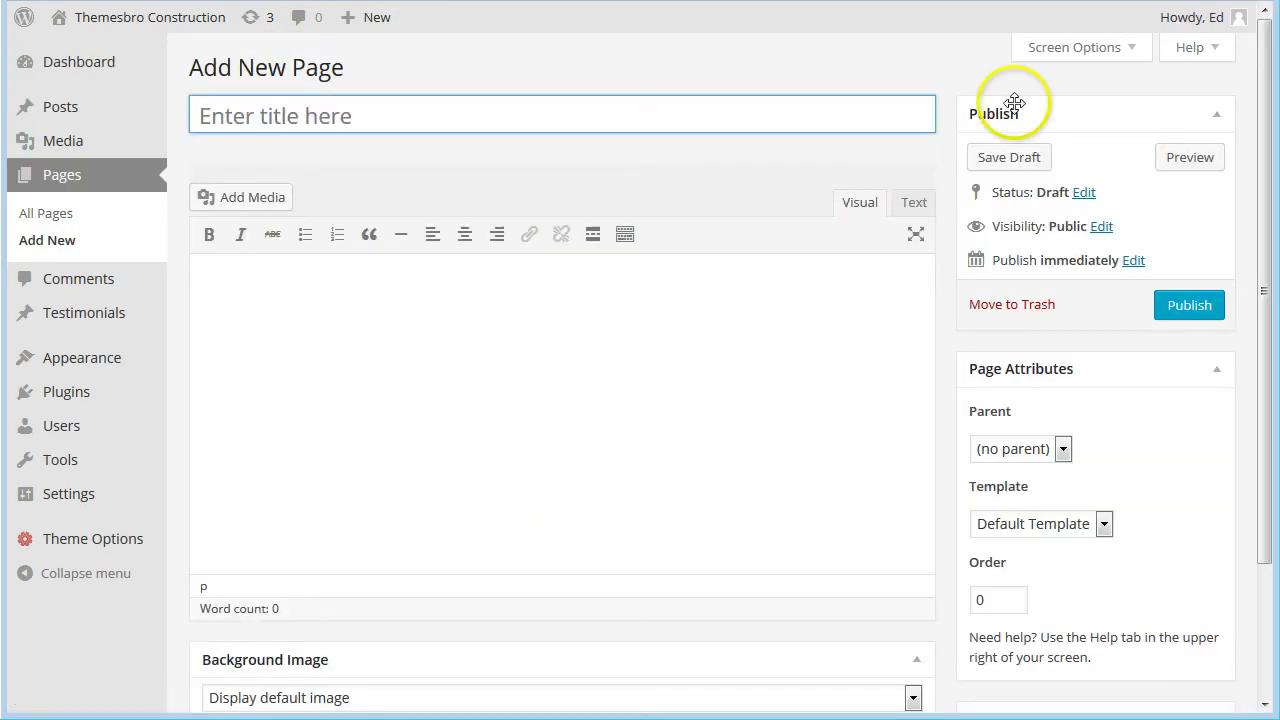
type("S")
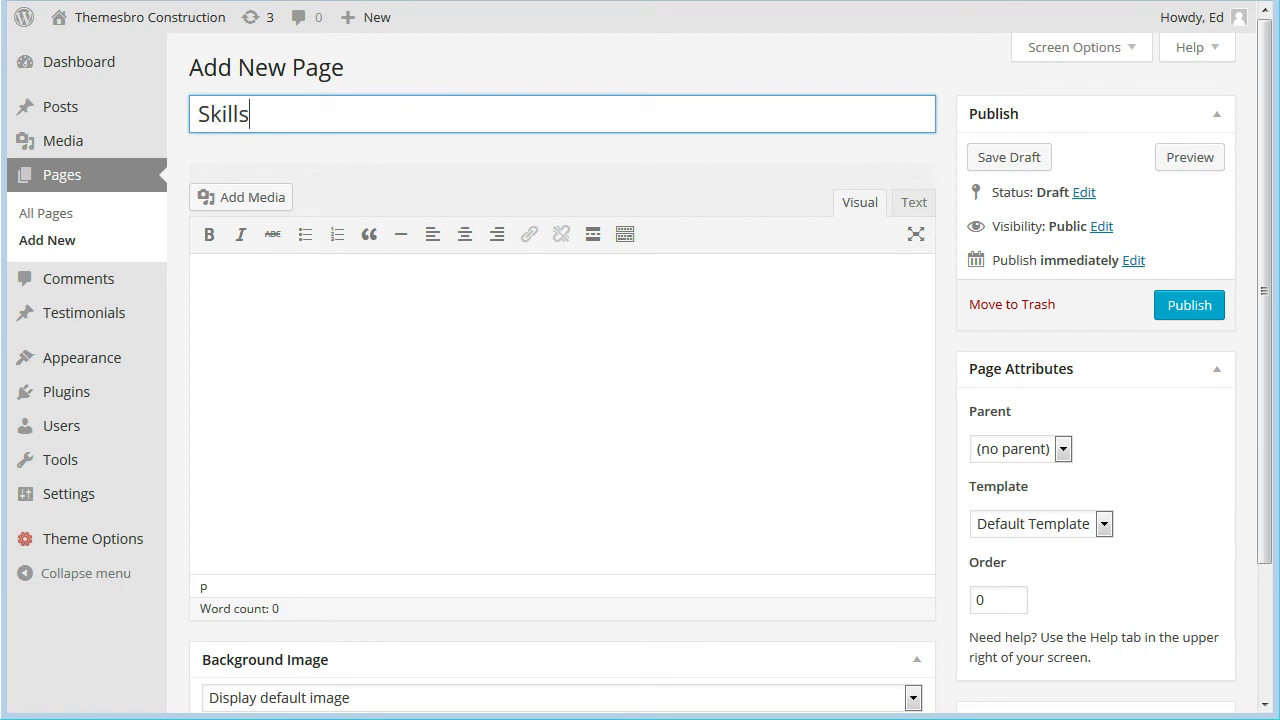
type("kills")
left_click(201, 283)
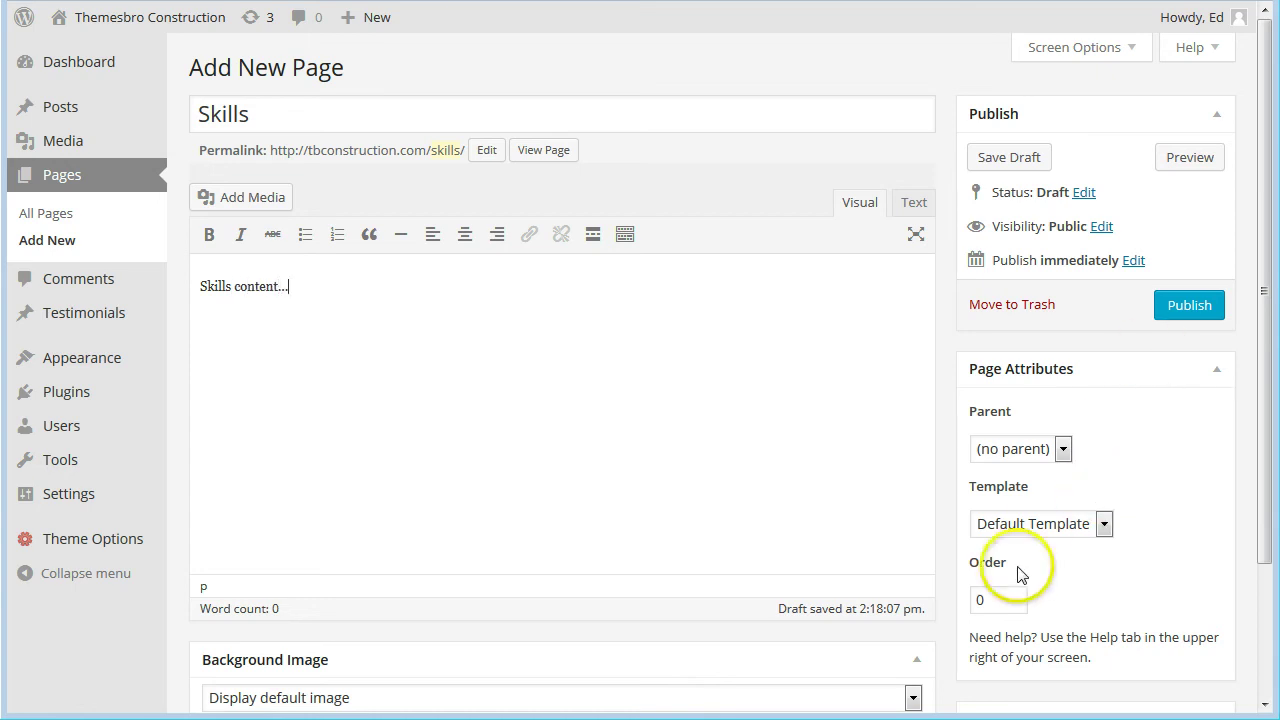
left_click(1166, 318)
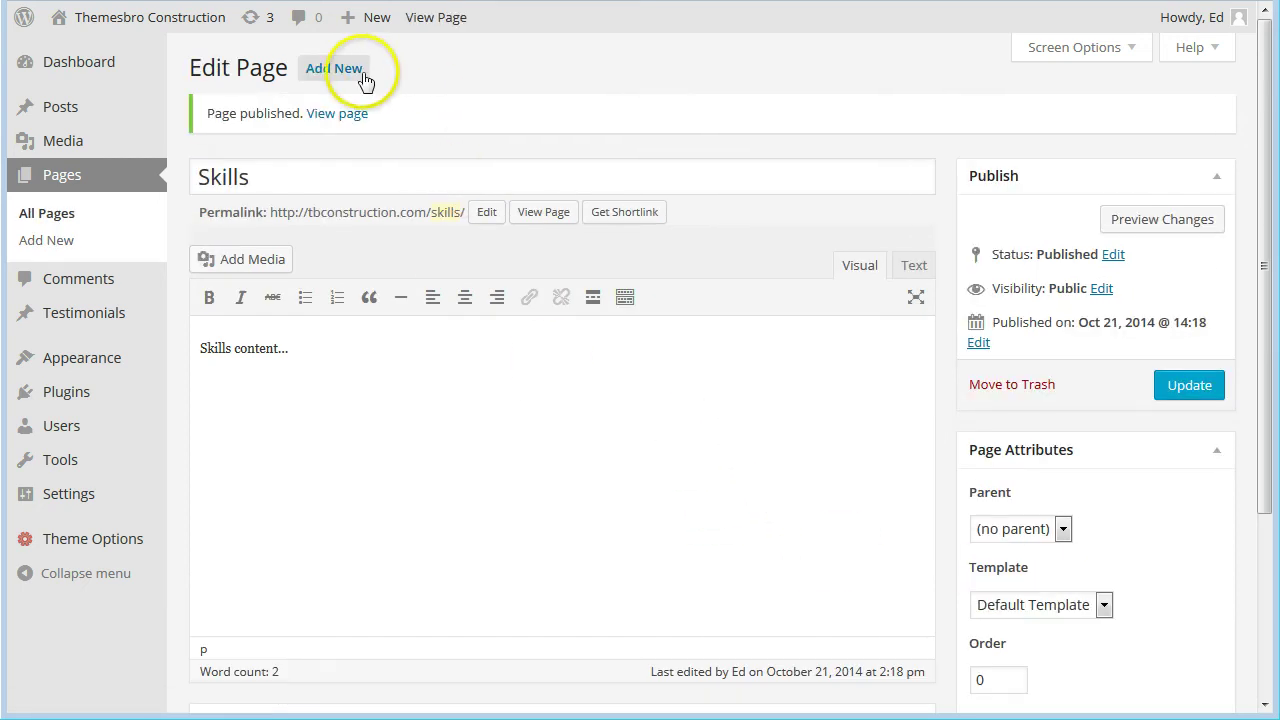
Title a new page 'Renovations' and give it the body 'Renovations content...'.
left_click(352, 76)
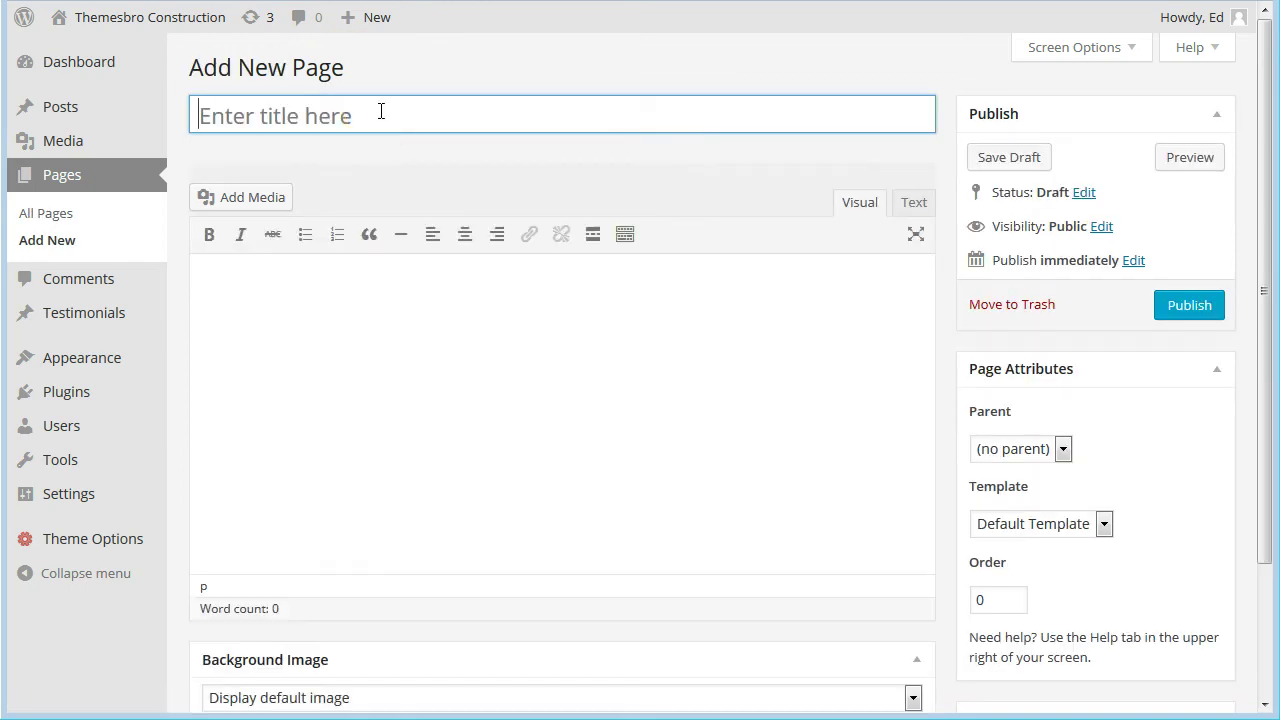
type("Re")
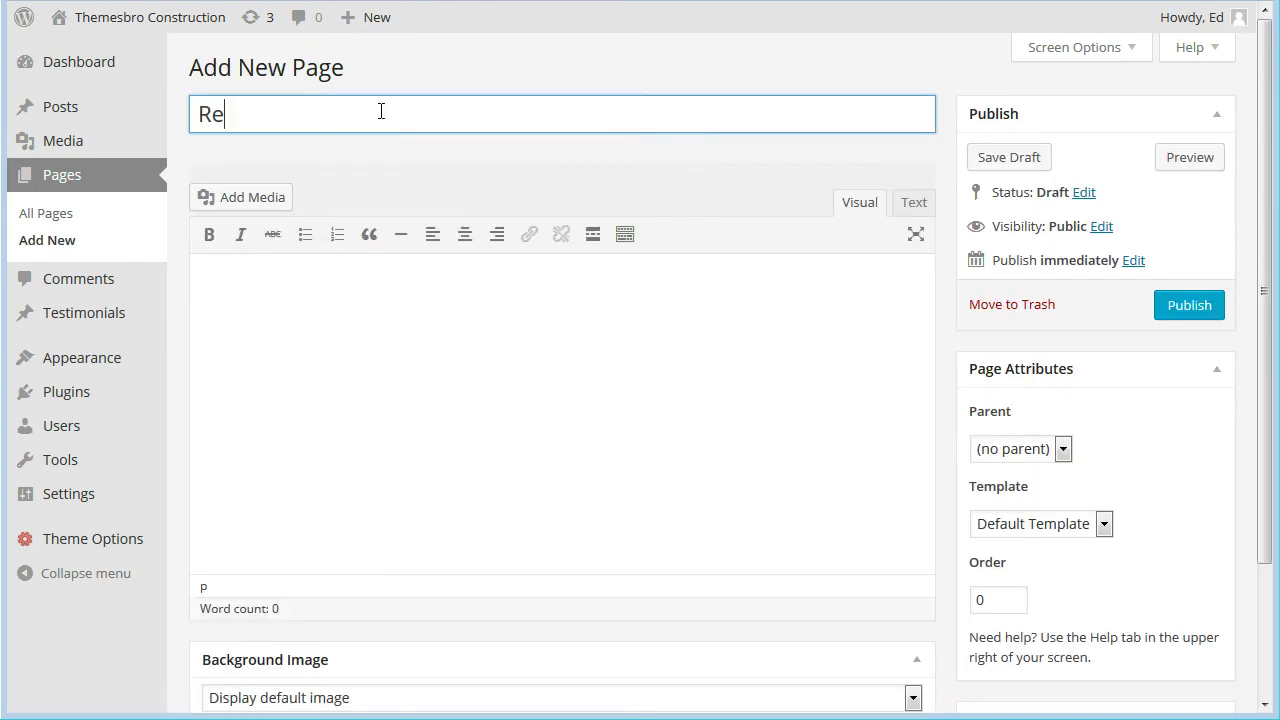
type("novat")
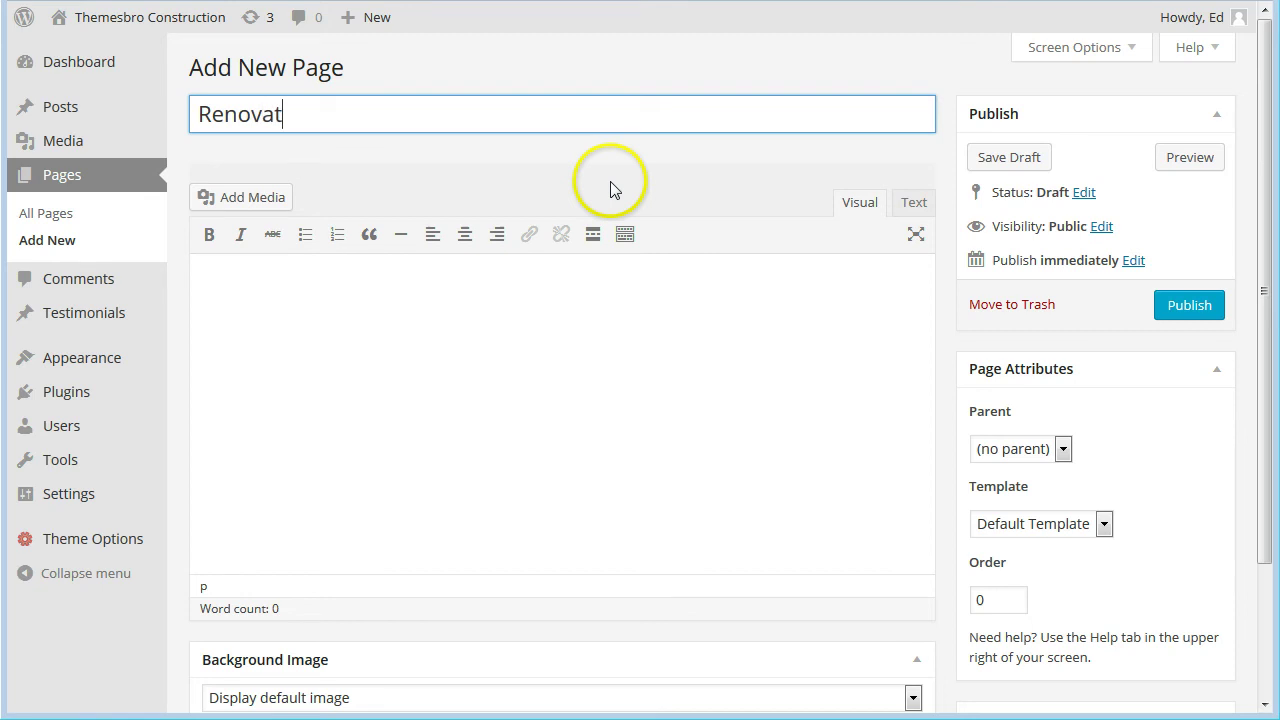
type("ions")
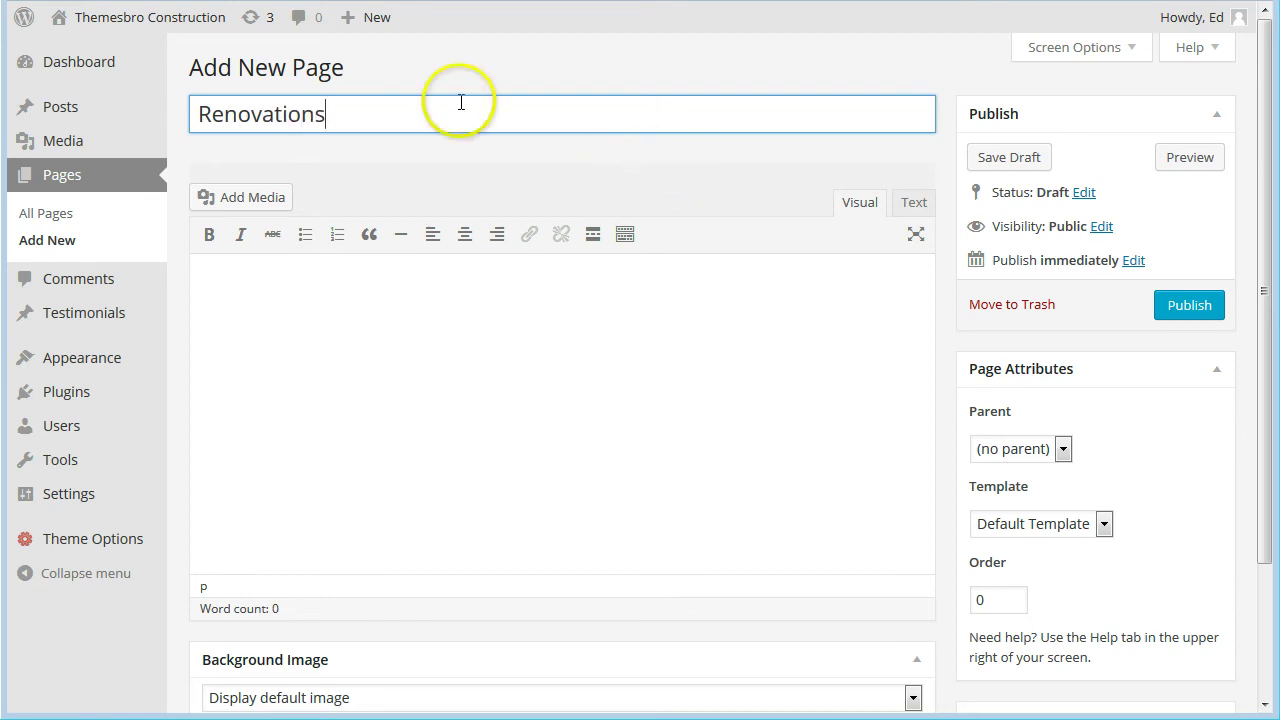
left_click_drag(457, 112, 120, 125)
key("ctrl+c")
left_click(237, 283)
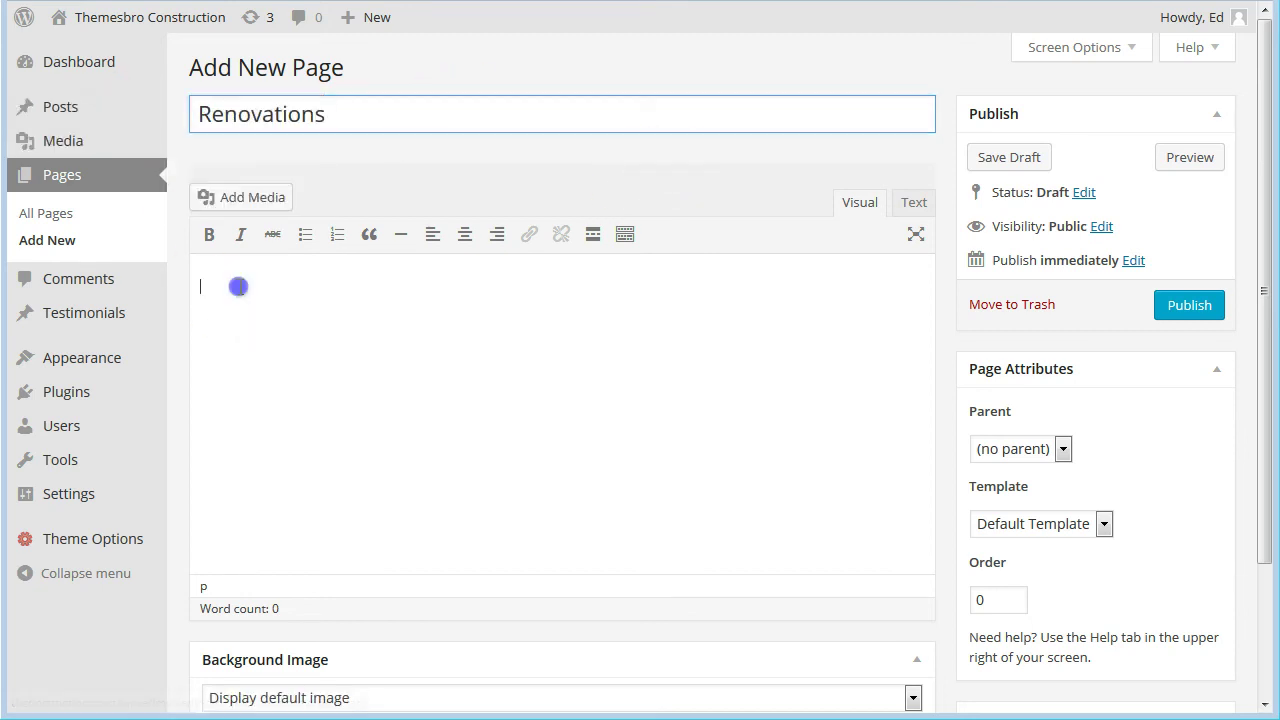
key("ctrl+v")
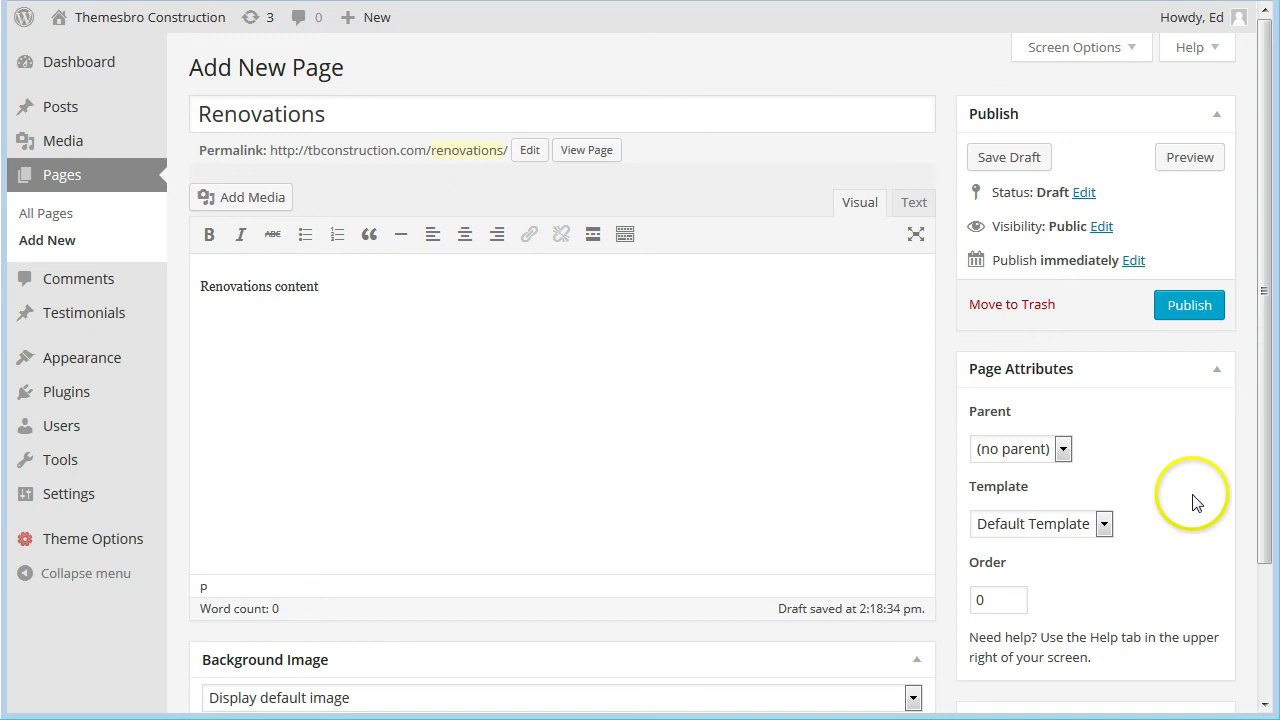
type("content...")
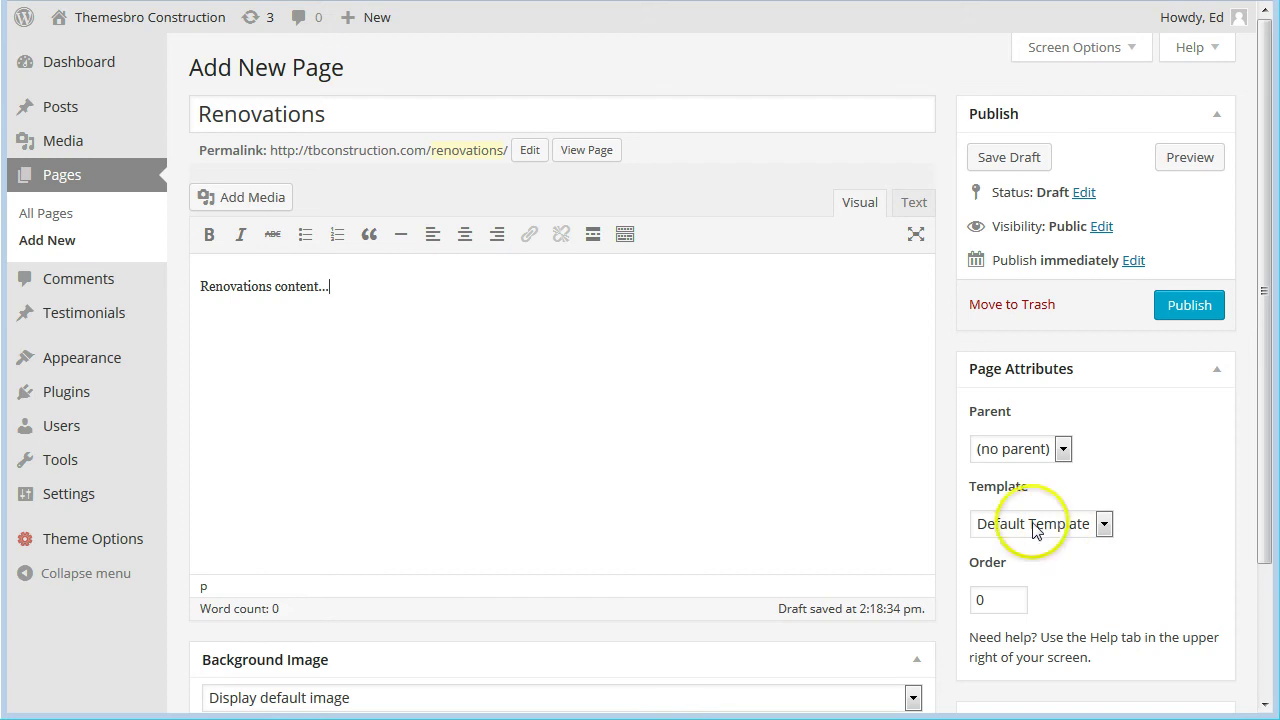
left_click(367, 328)
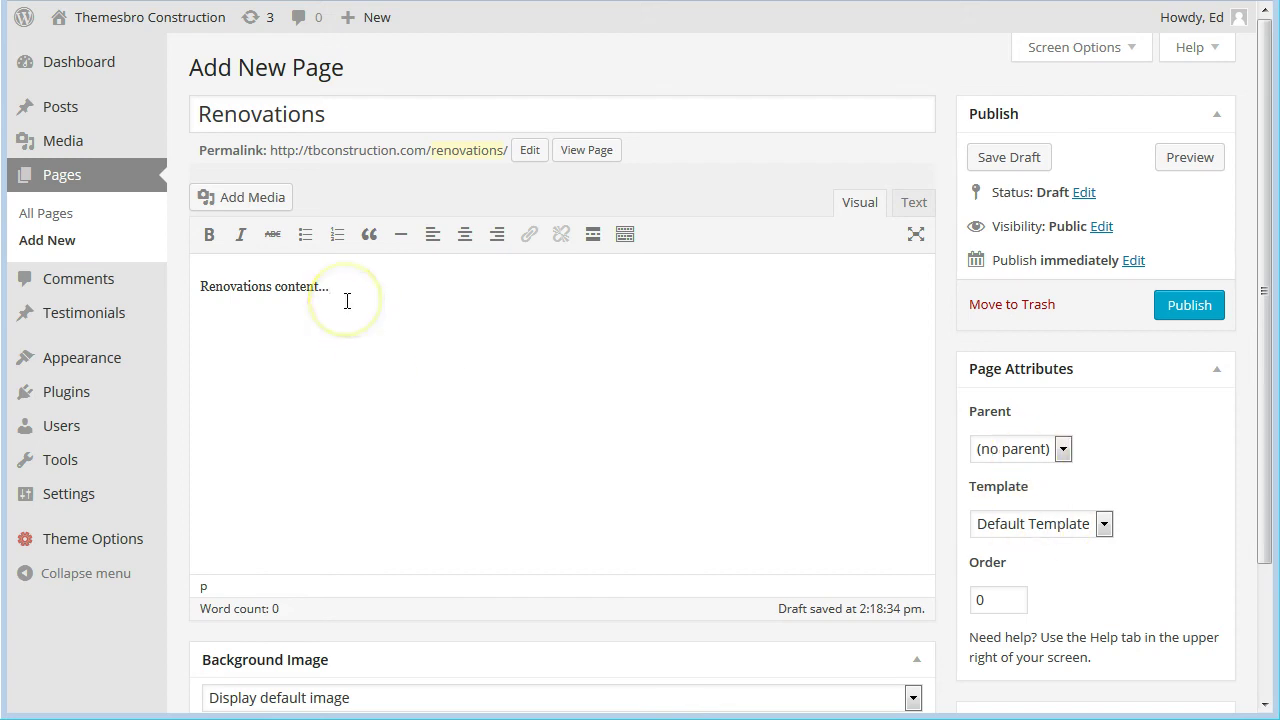
Set the Renovations page's parent to Skills and publish it.
left_click(346, 301)
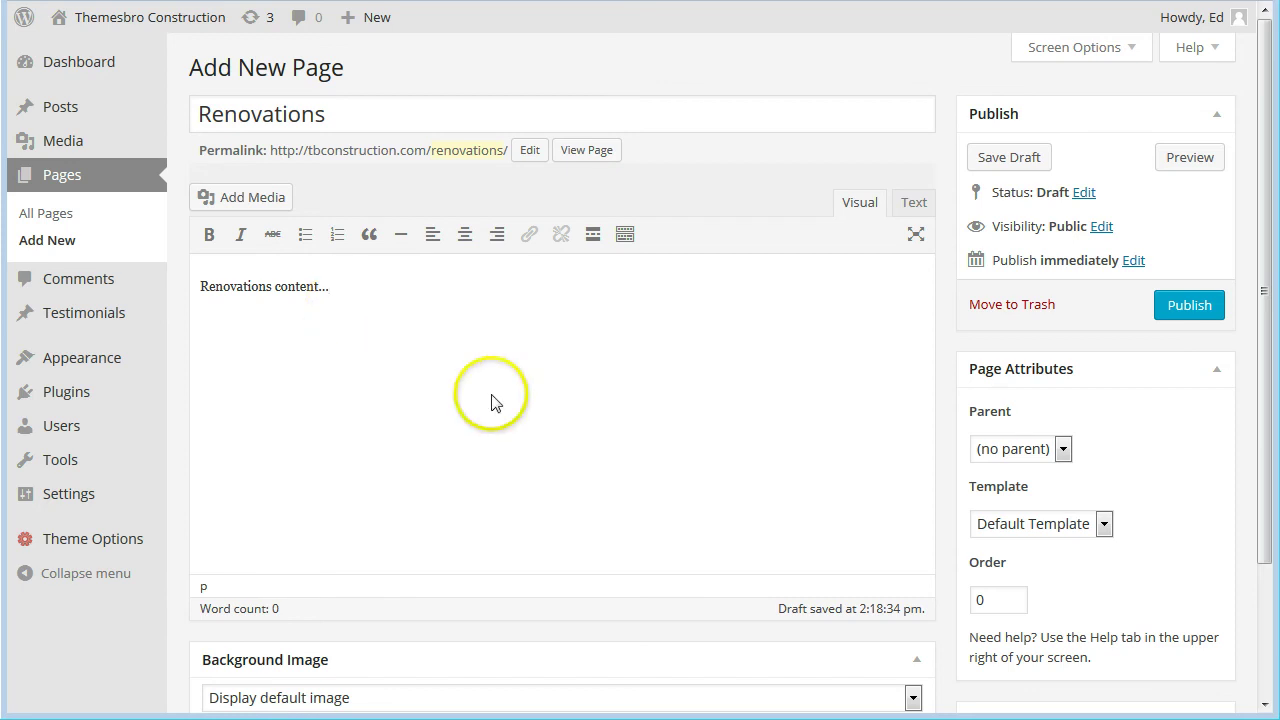
left_click(1064, 452)
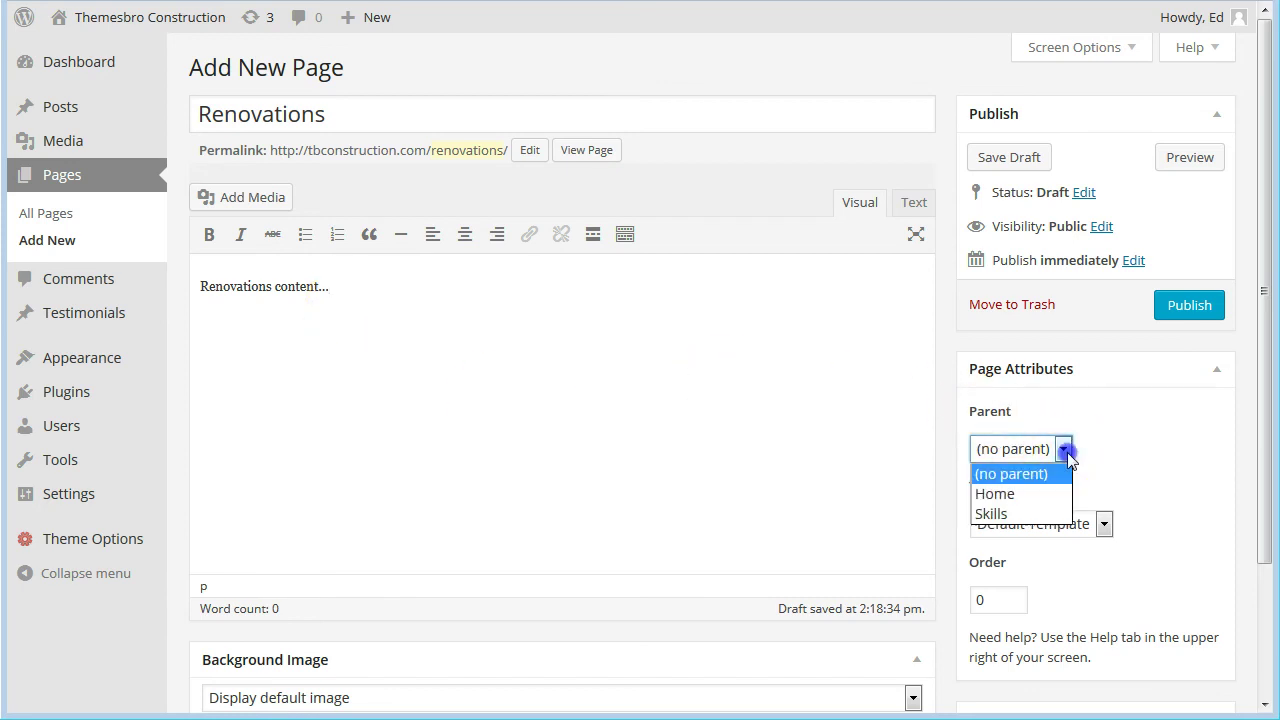
left_click(991, 514)
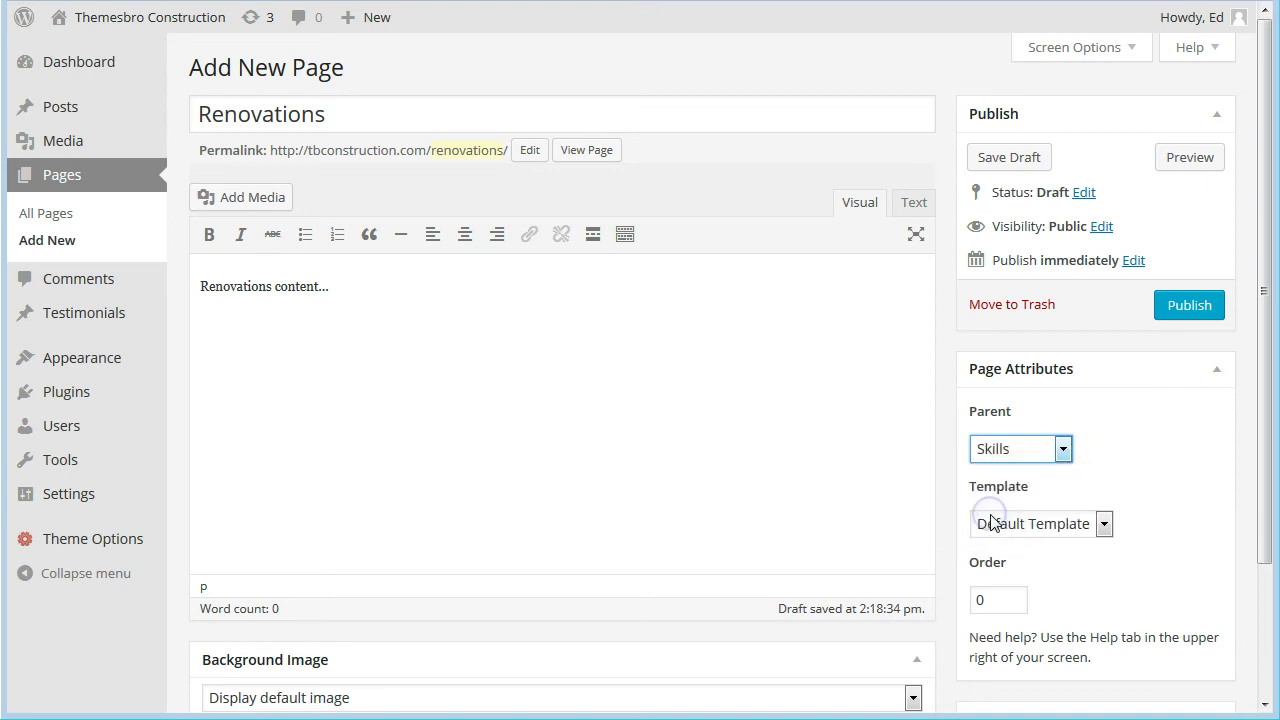
left_click(1181, 314)
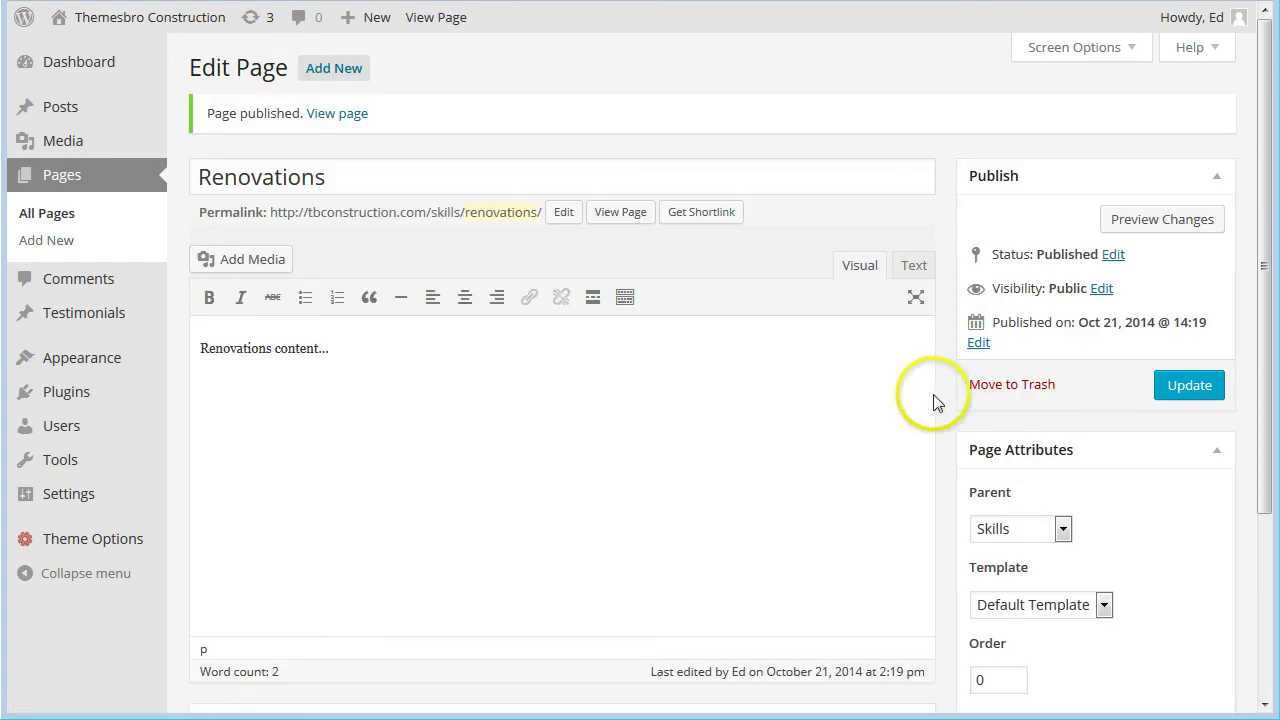
left_click(348, 70)
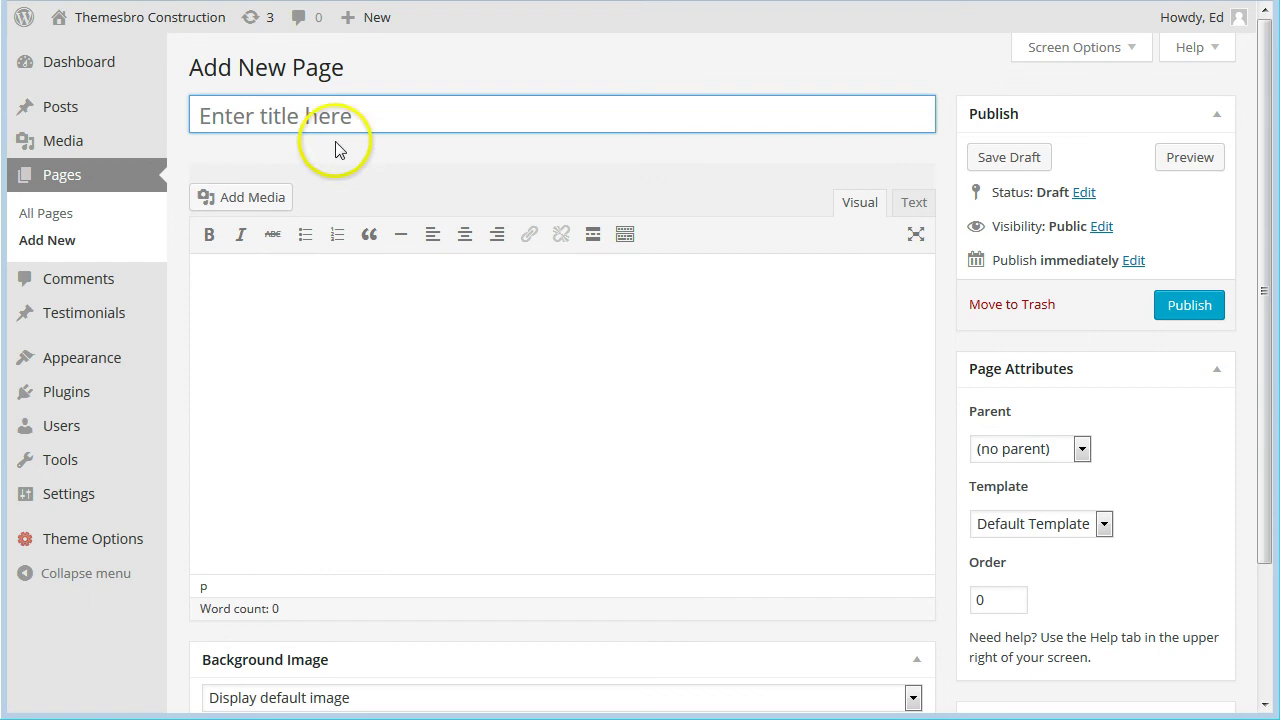
Title the new page 'Carpentry' and give it the body 'Carpentry content...'.
type("C")
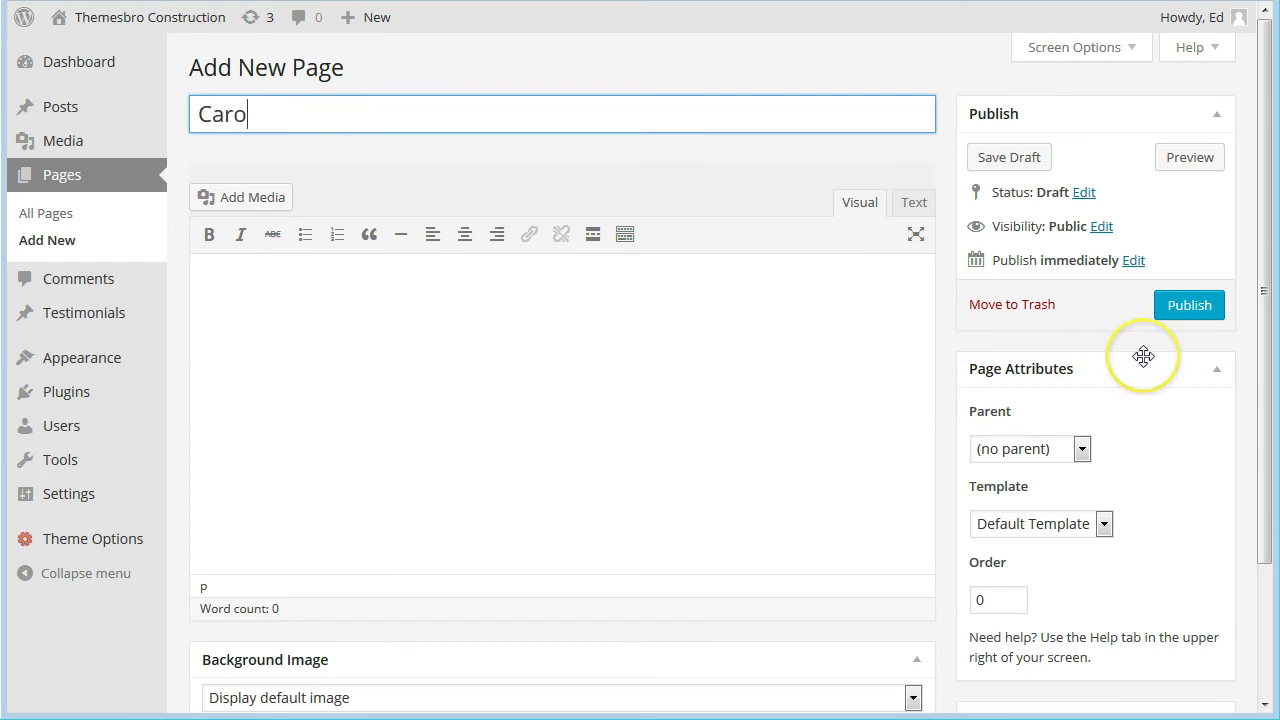
type("aro")
key("BackSpace")
key("ctrl+a")
key("ctrl+c")
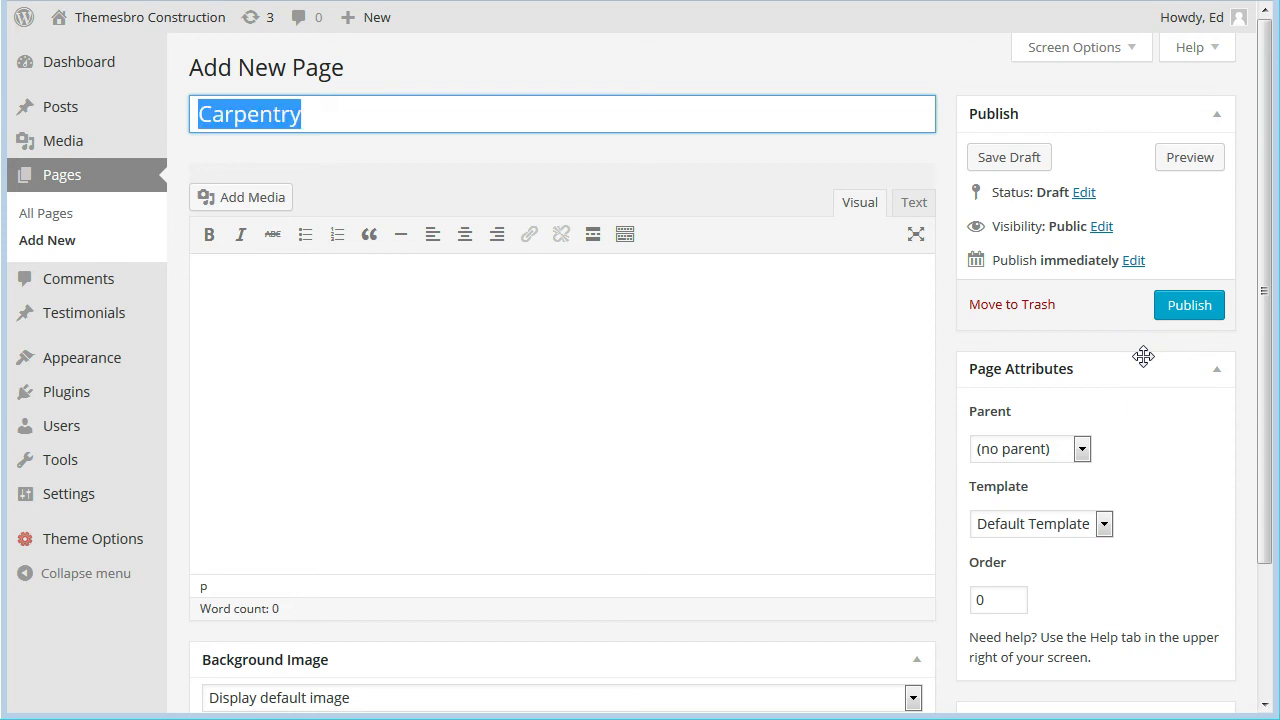
left_click(716, 377)
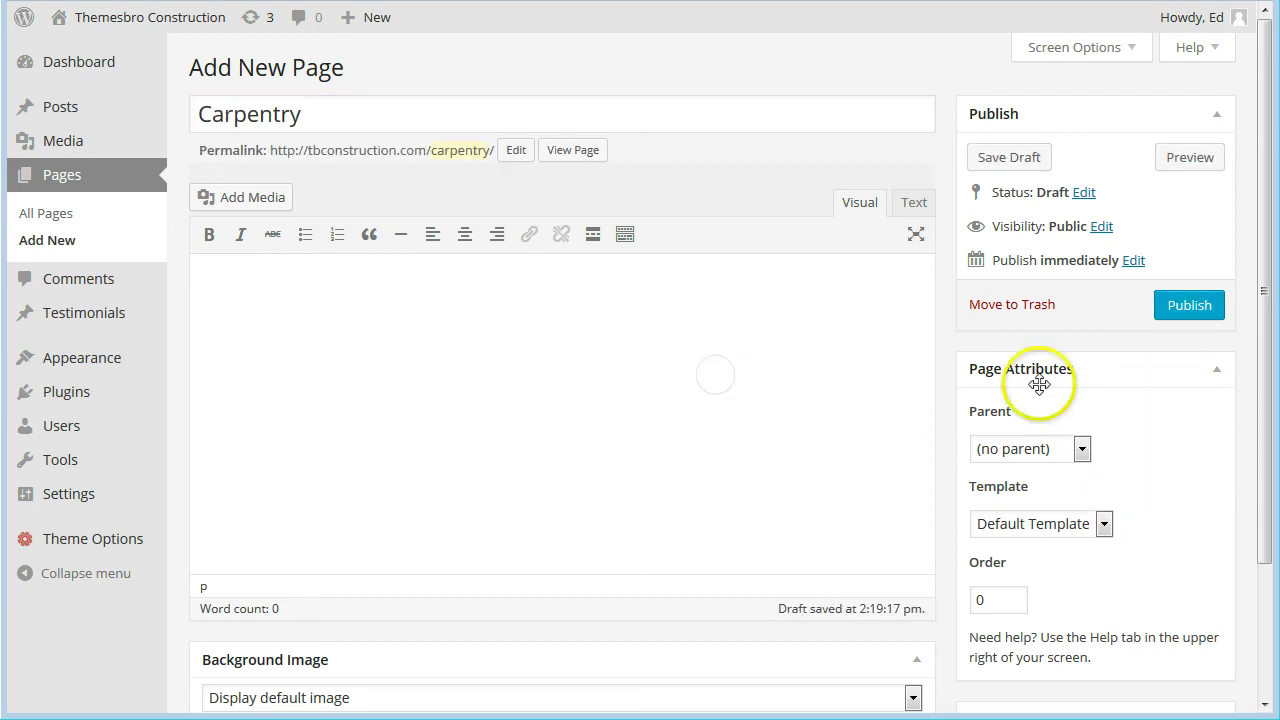
key("ctrl+v")
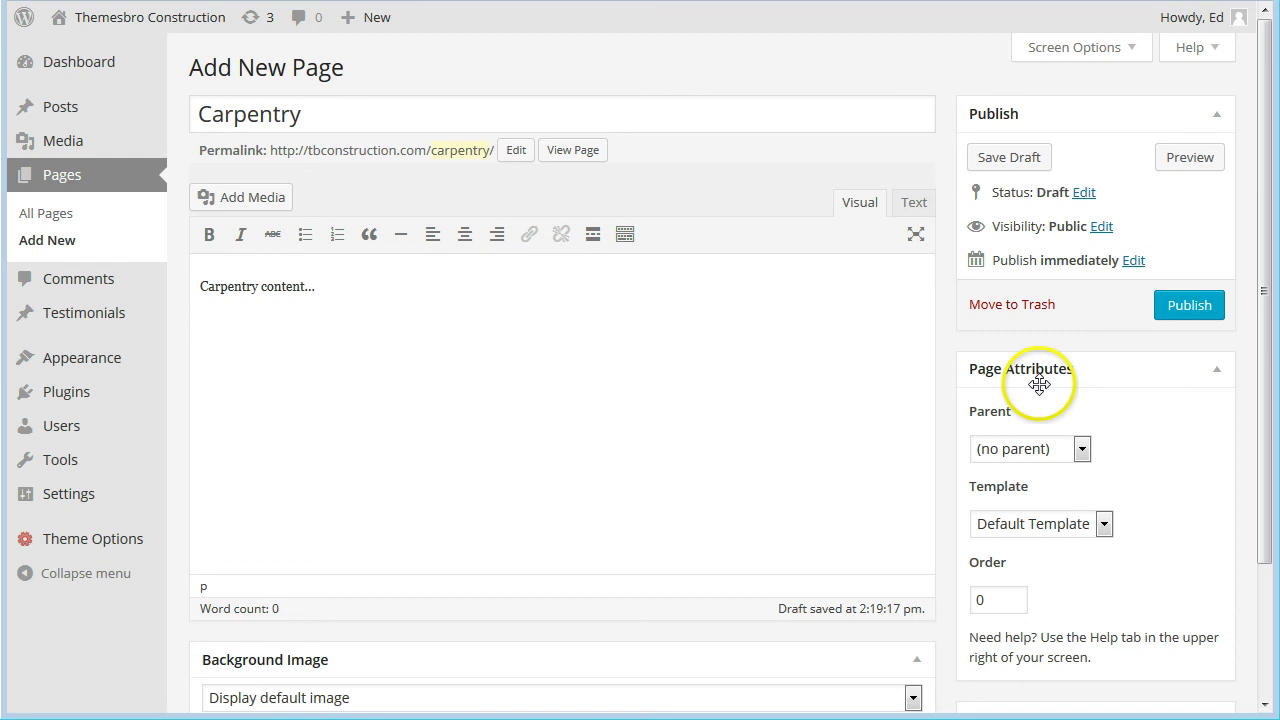
Set Skills as the Carpentry page's parent and publish it.
left_click(1082, 450)
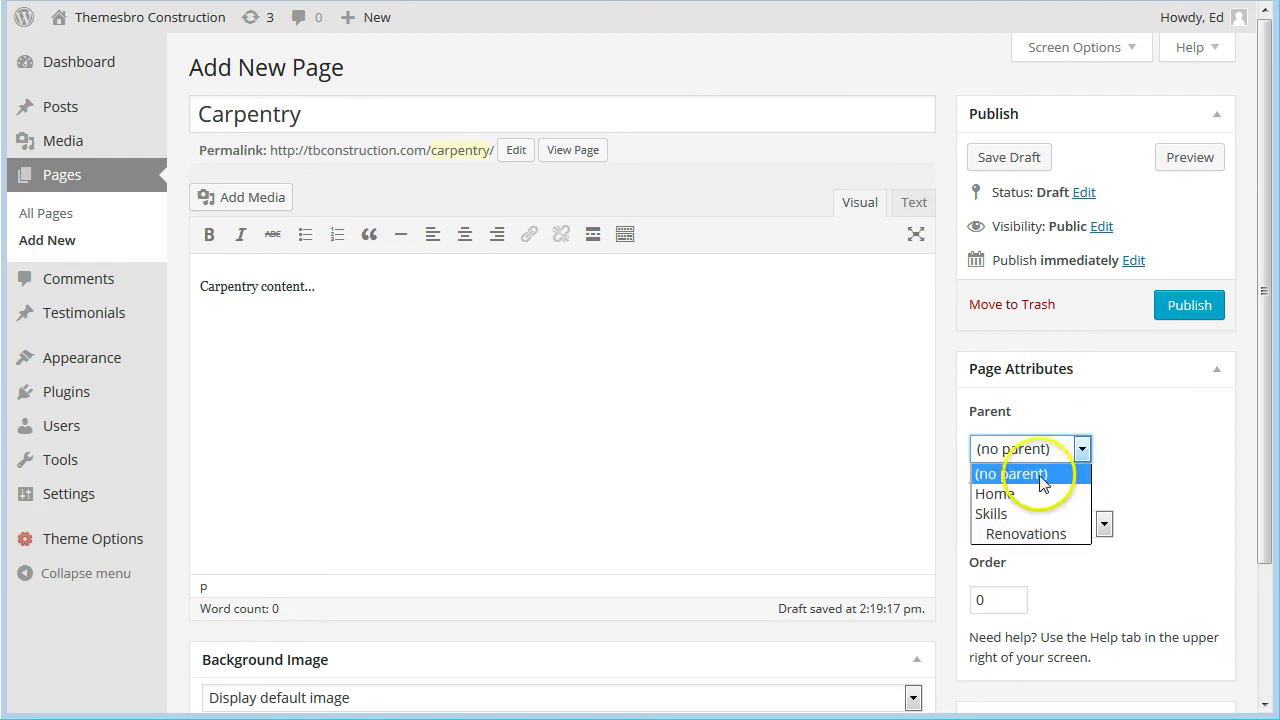
left_click(1000, 514)
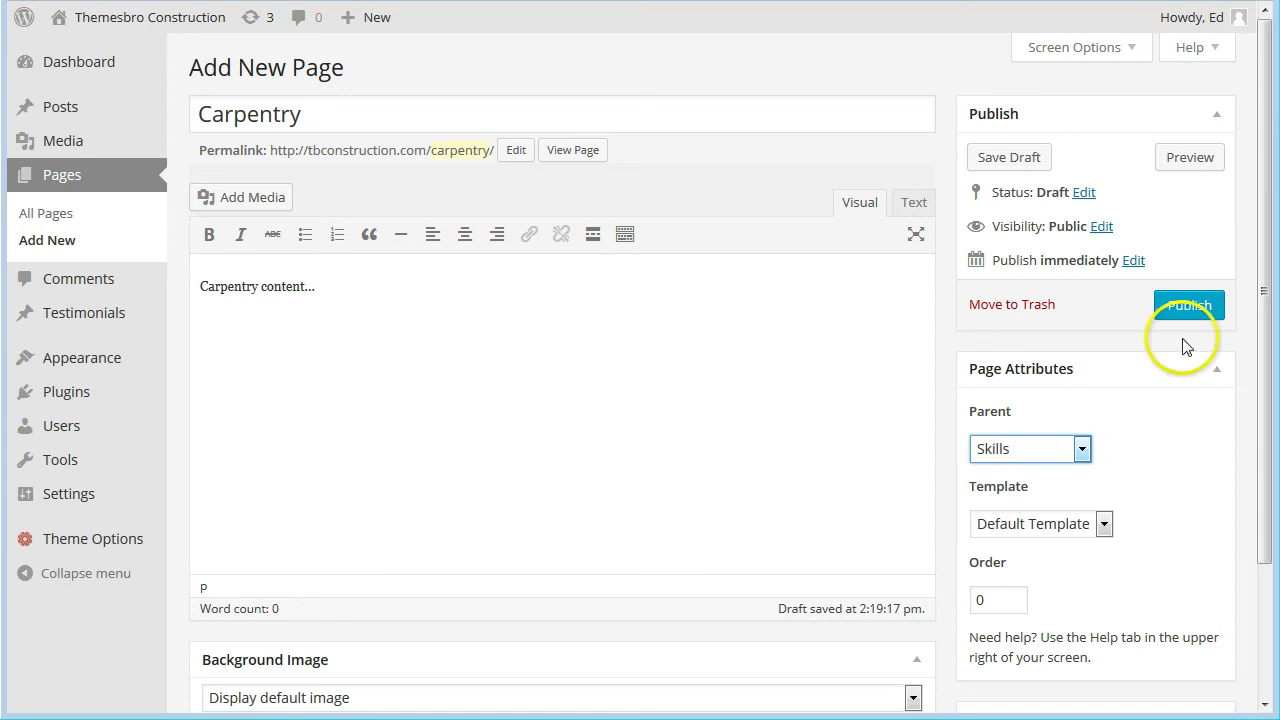
left_click(1187, 312)
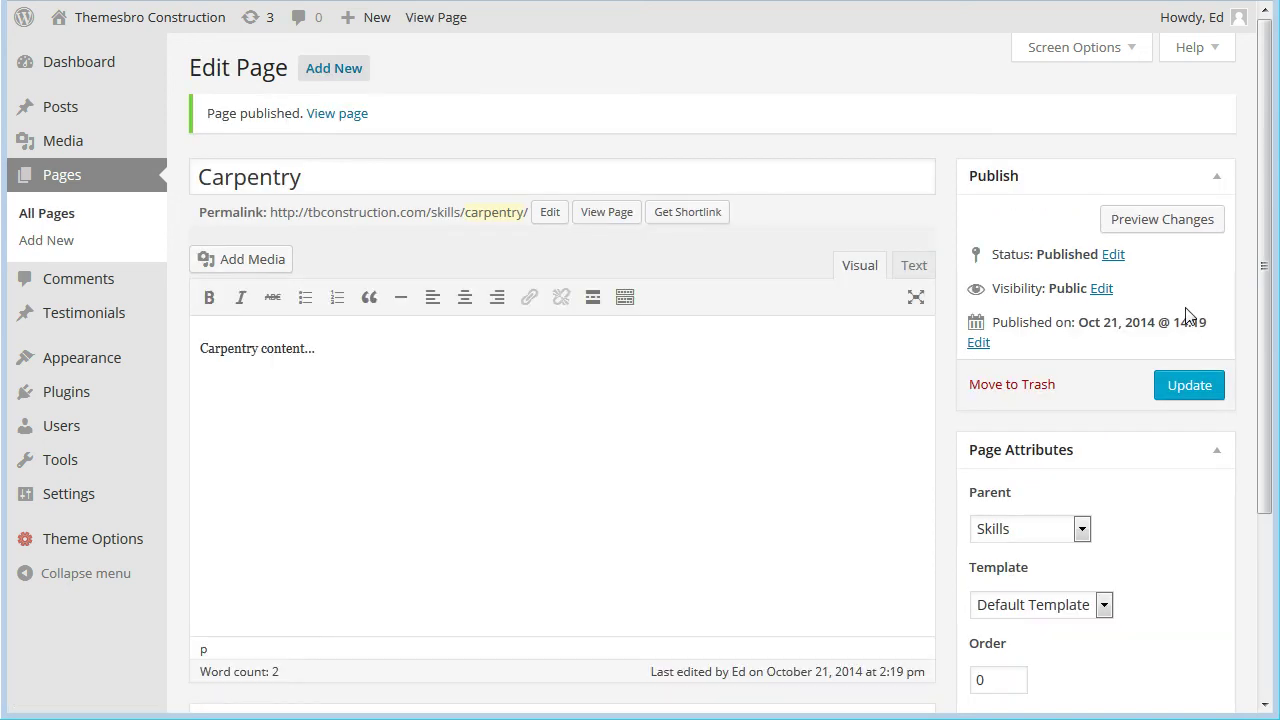
In the menu editor, add the Skills, Carpentry and Renovations pages to MyMainMenu.
mouse_move(100, 357)
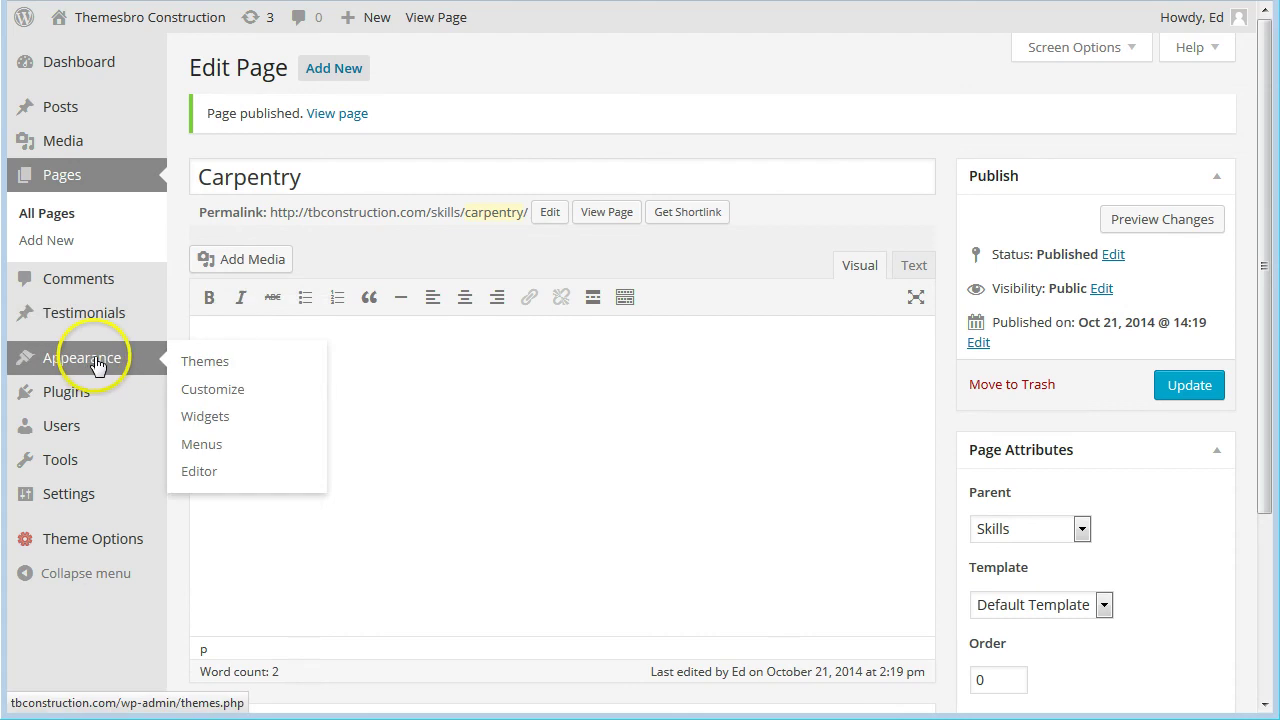
left_click(222, 443)
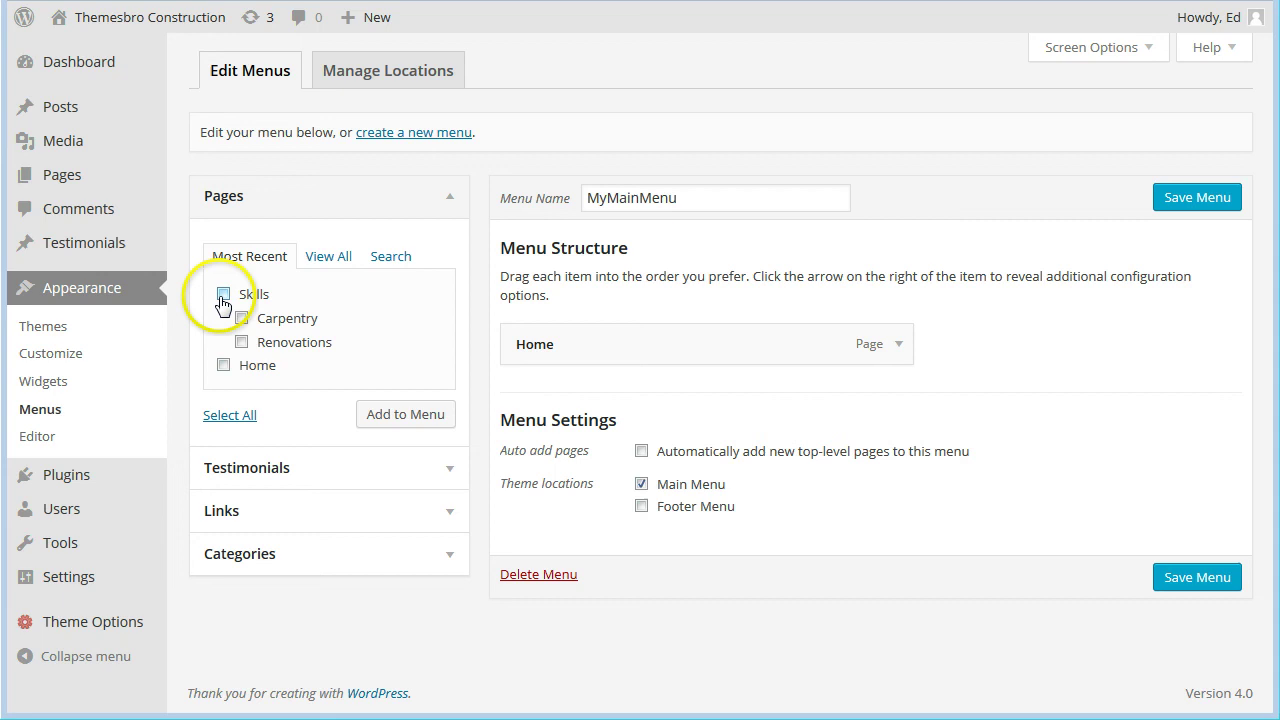
left_click(223, 297)
left_click(240, 319)
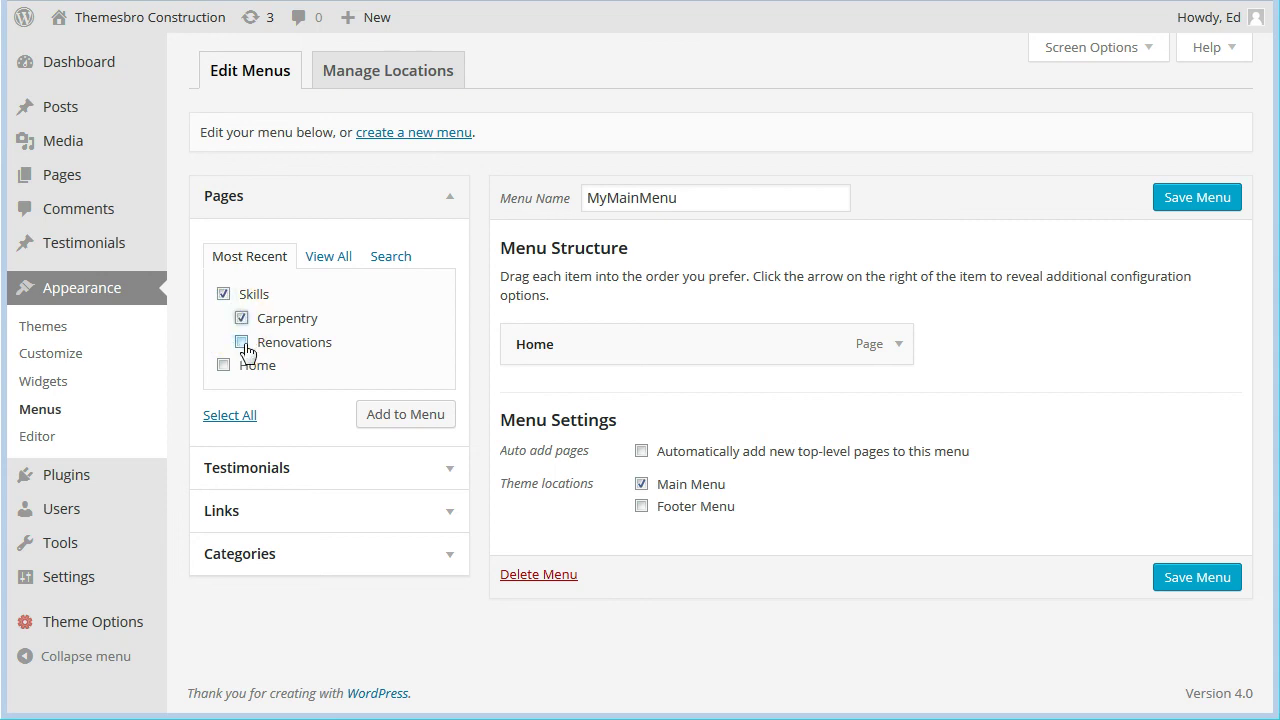
left_click(241, 342)
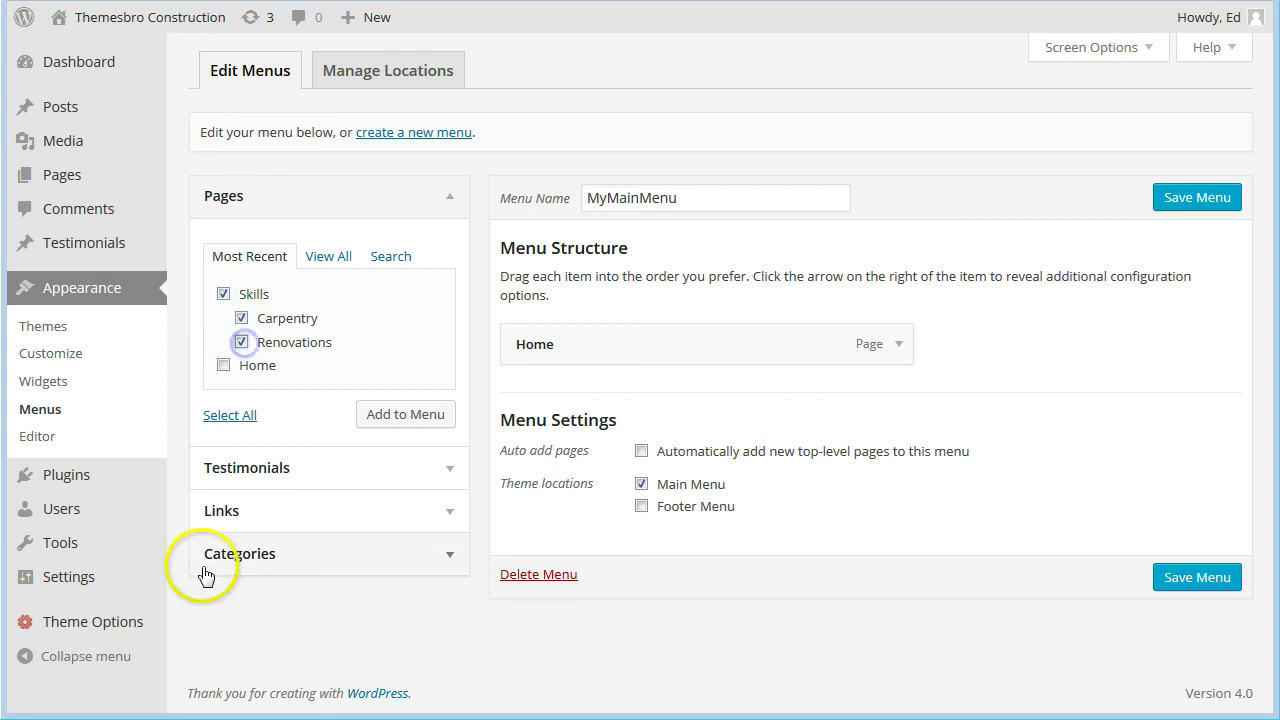
left_click(408, 416)
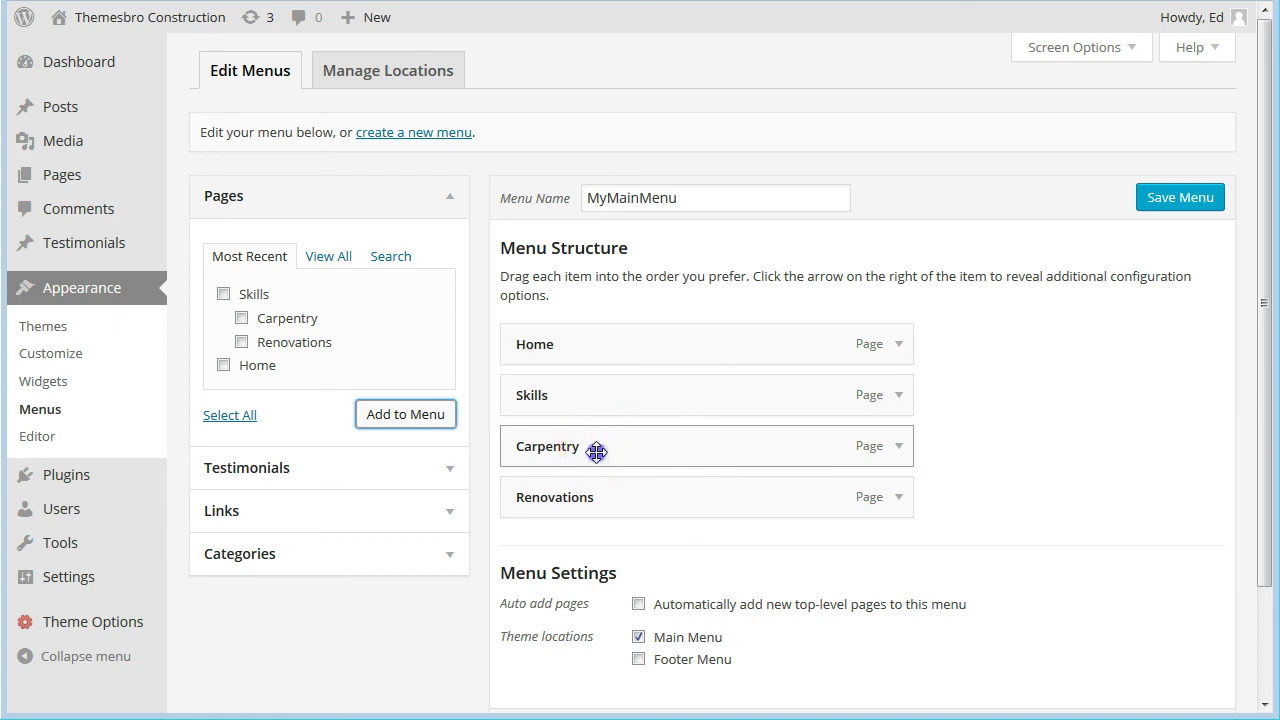
Nest Carpentry and Renovations as sub-items of Skills and save MyMainMenu.
left_click_drag(596, 452, 635, 471)
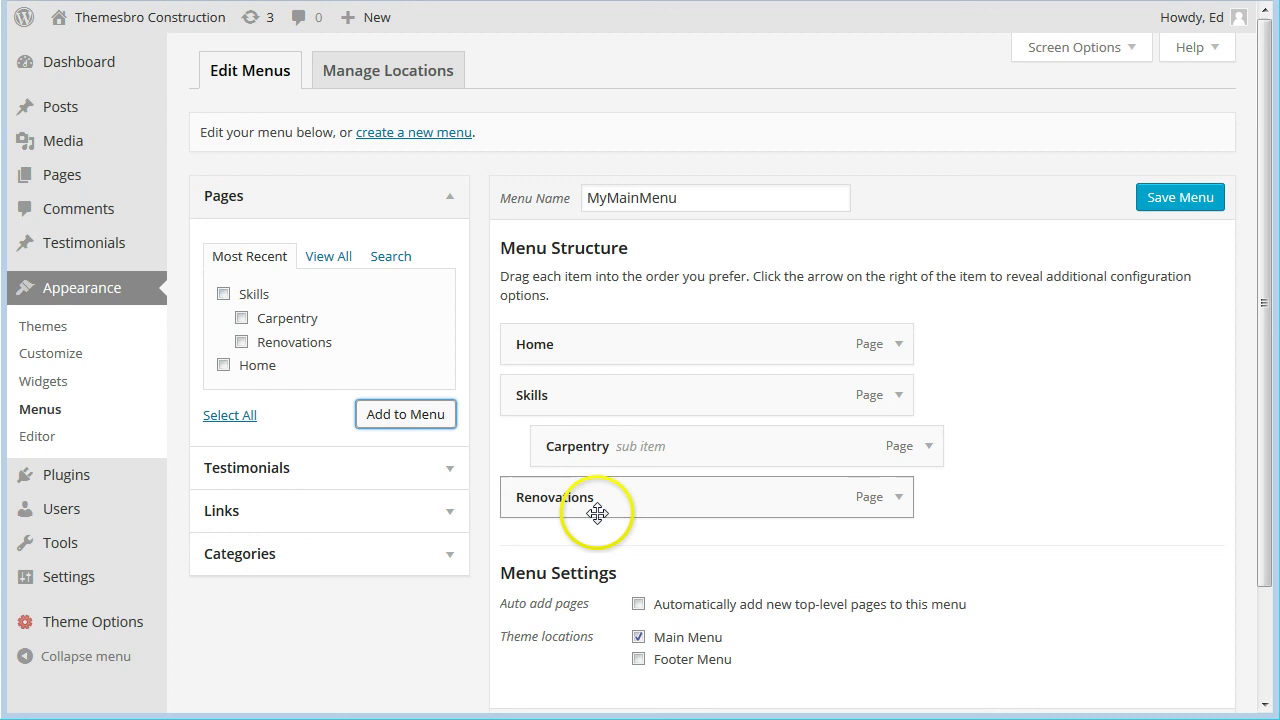
left_click_drag(530, 503, 566, 527)
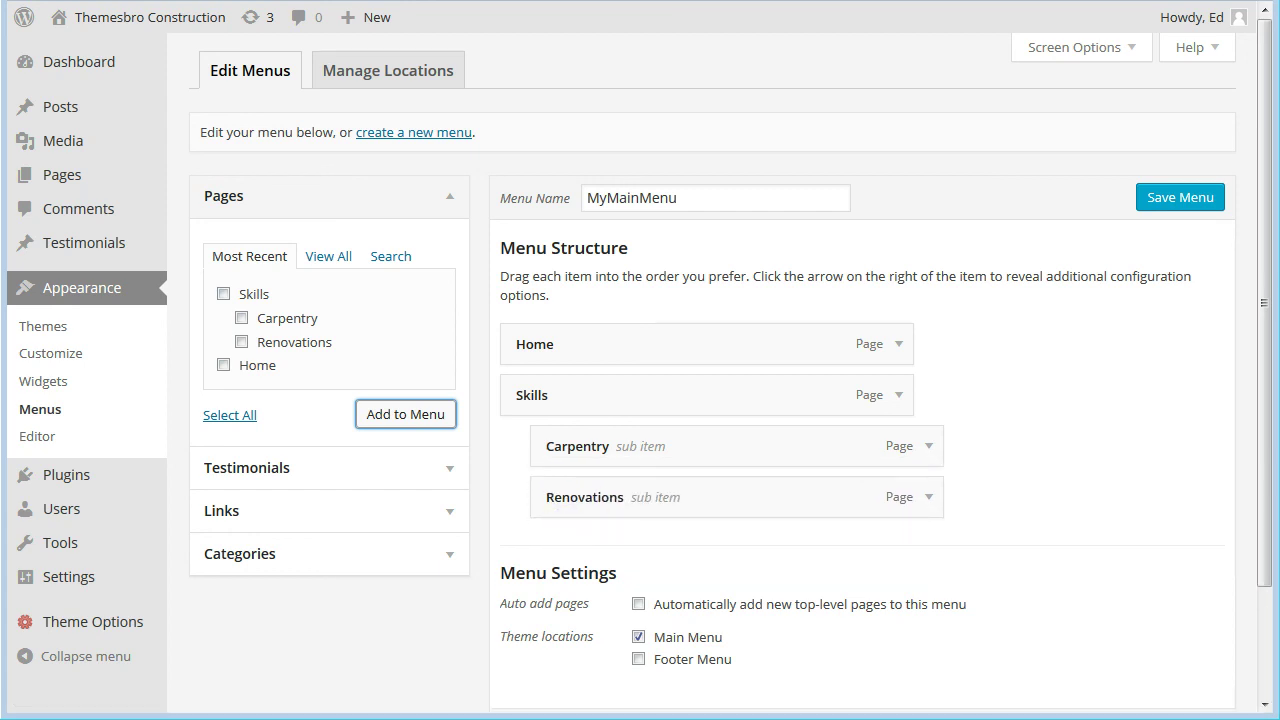
left_click(1185, 199)
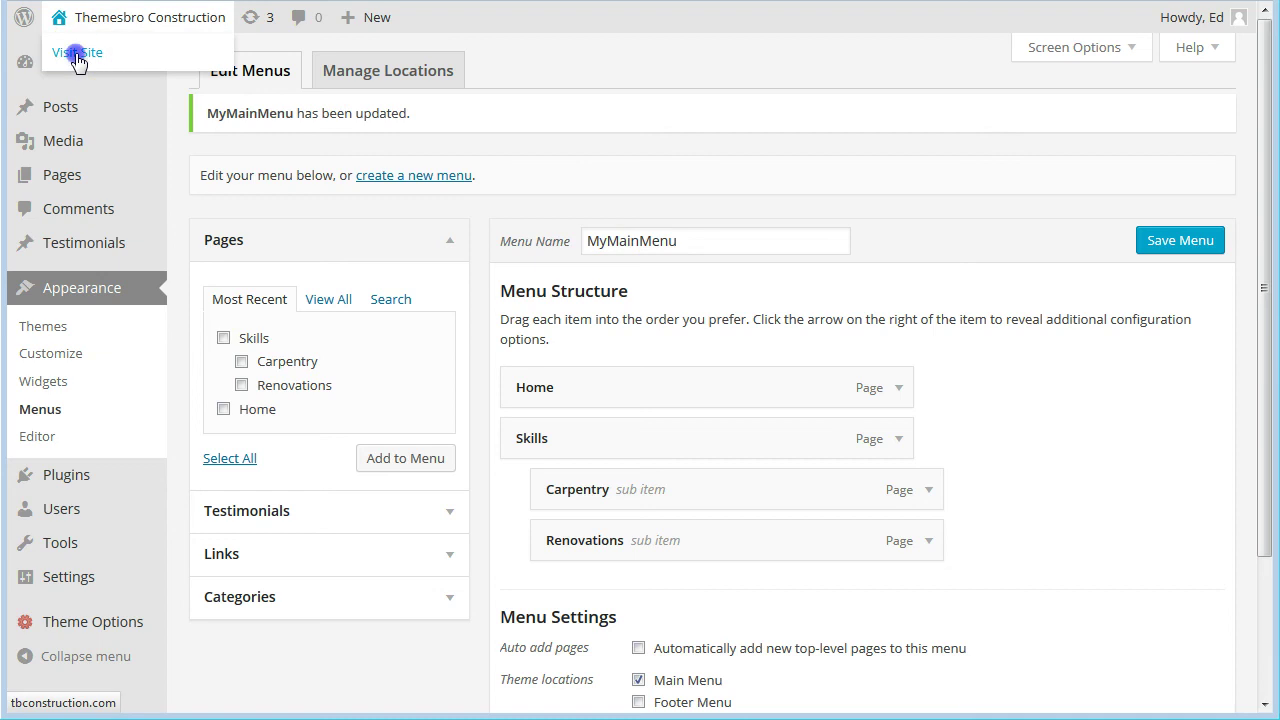
Open the live site and go to the Skills page.
left_click(72, 50)
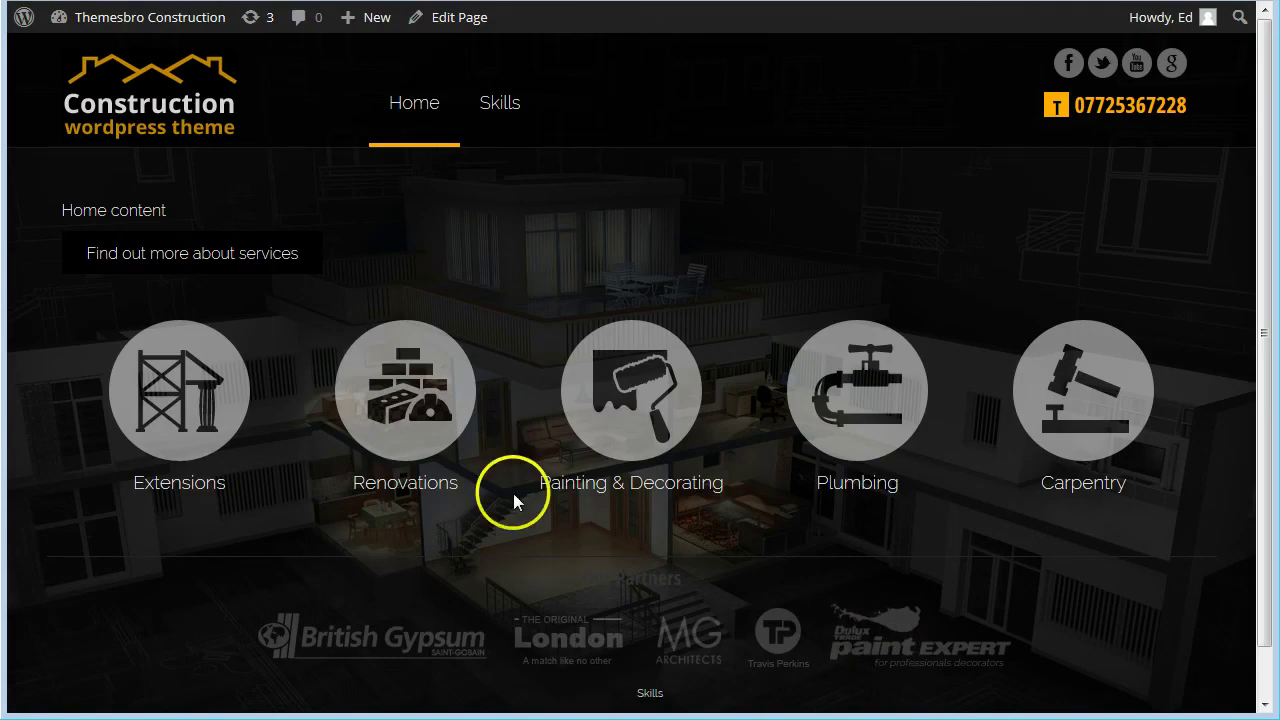
left_click(506, 106)
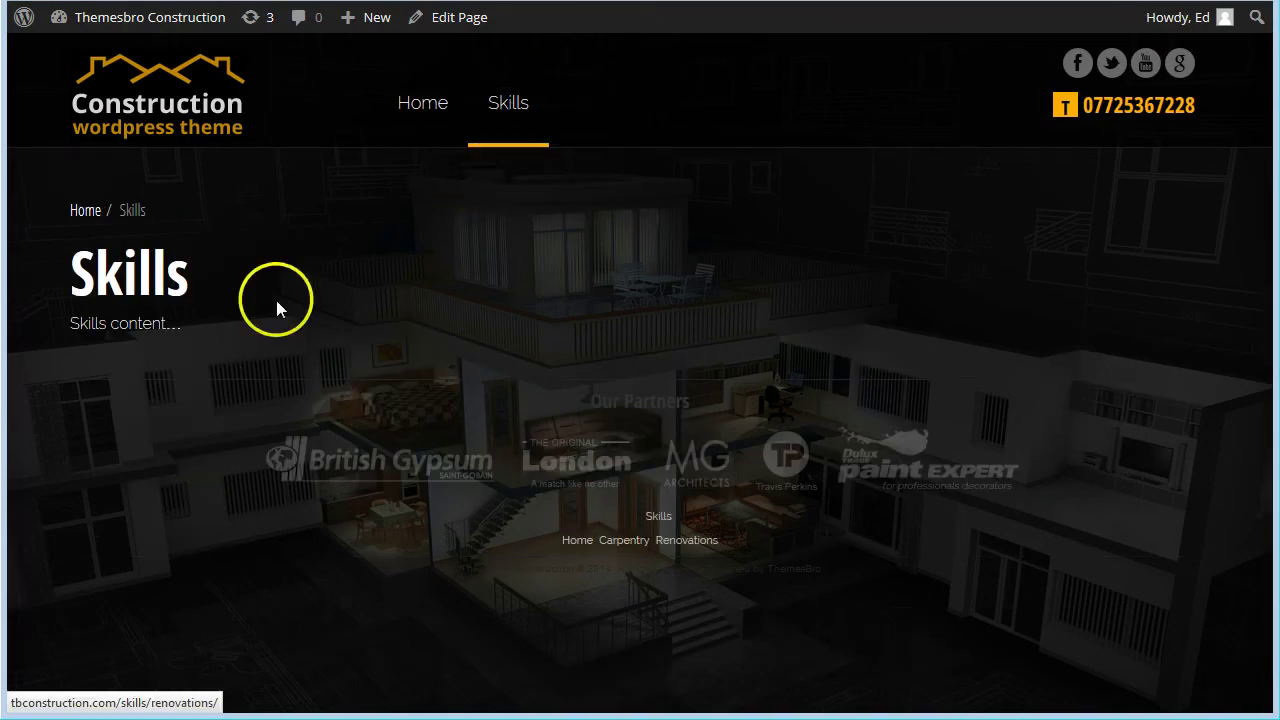
left_click_drag(78, 324, 166, 342)
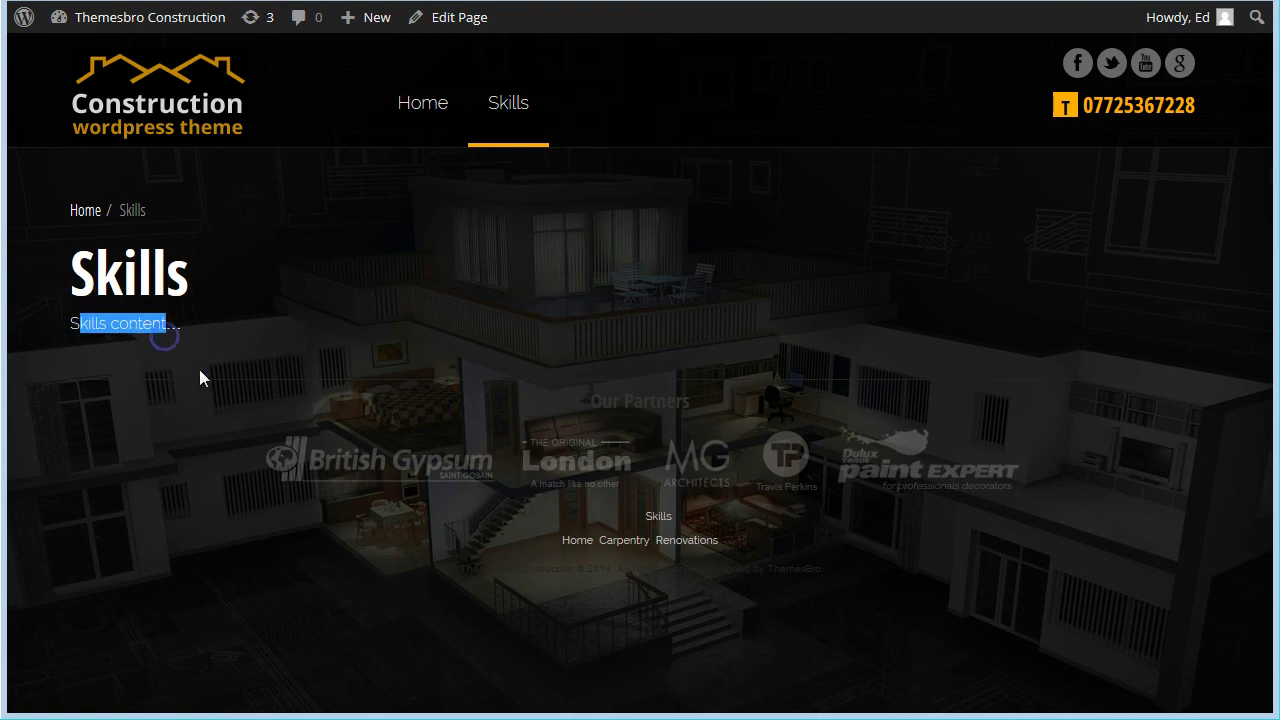
Visit the Carpentry and then the Renovations page through the Skills dropdown.
mouse_move(520, 120)
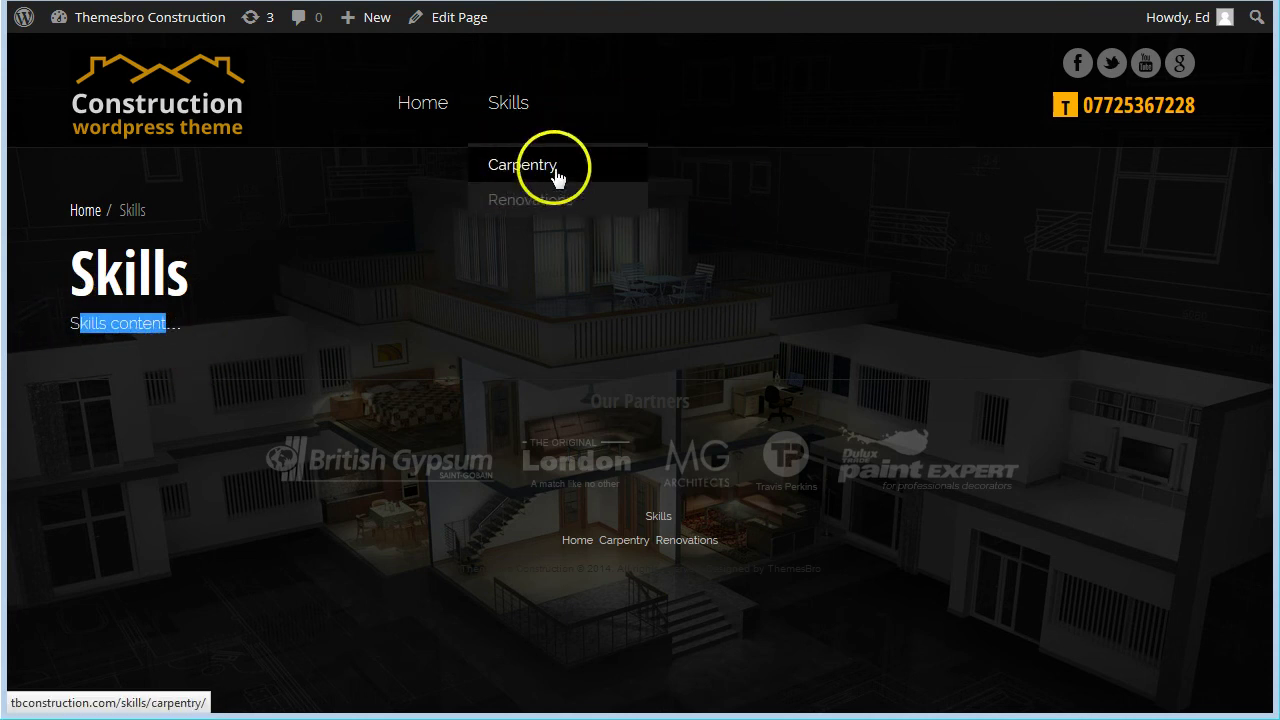
left_click(543, 172)
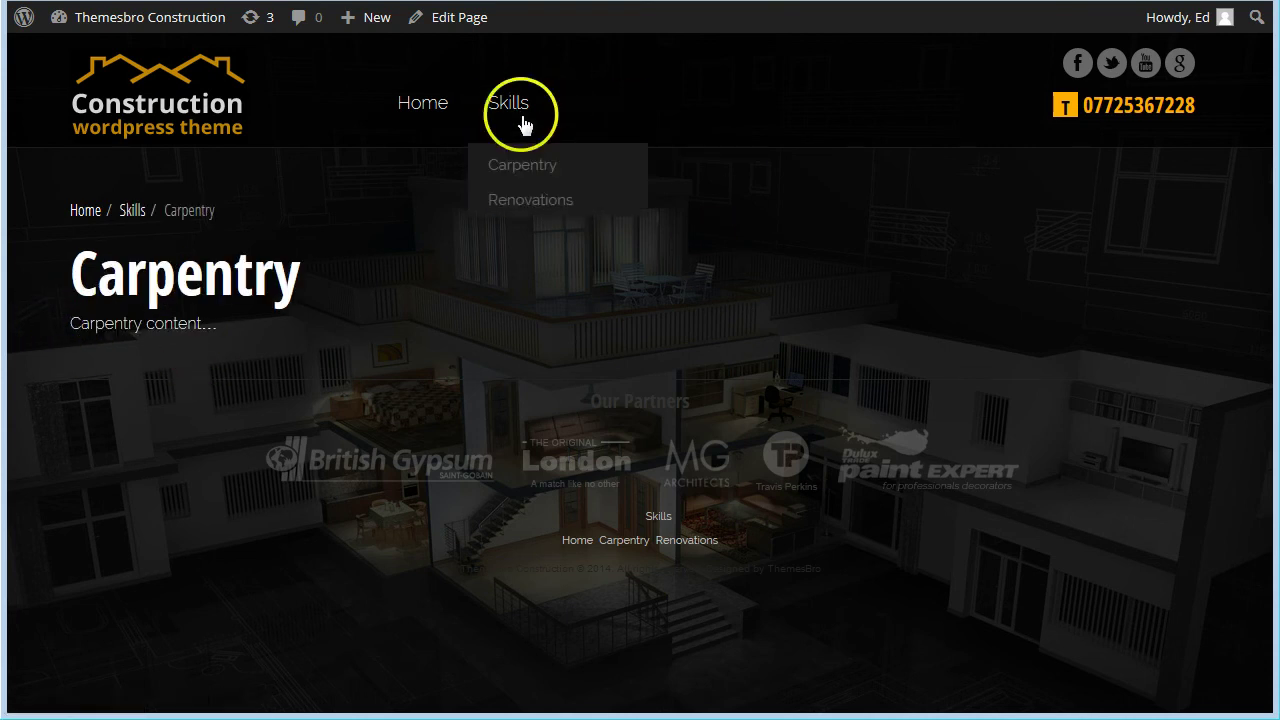
left_click(531, 203)
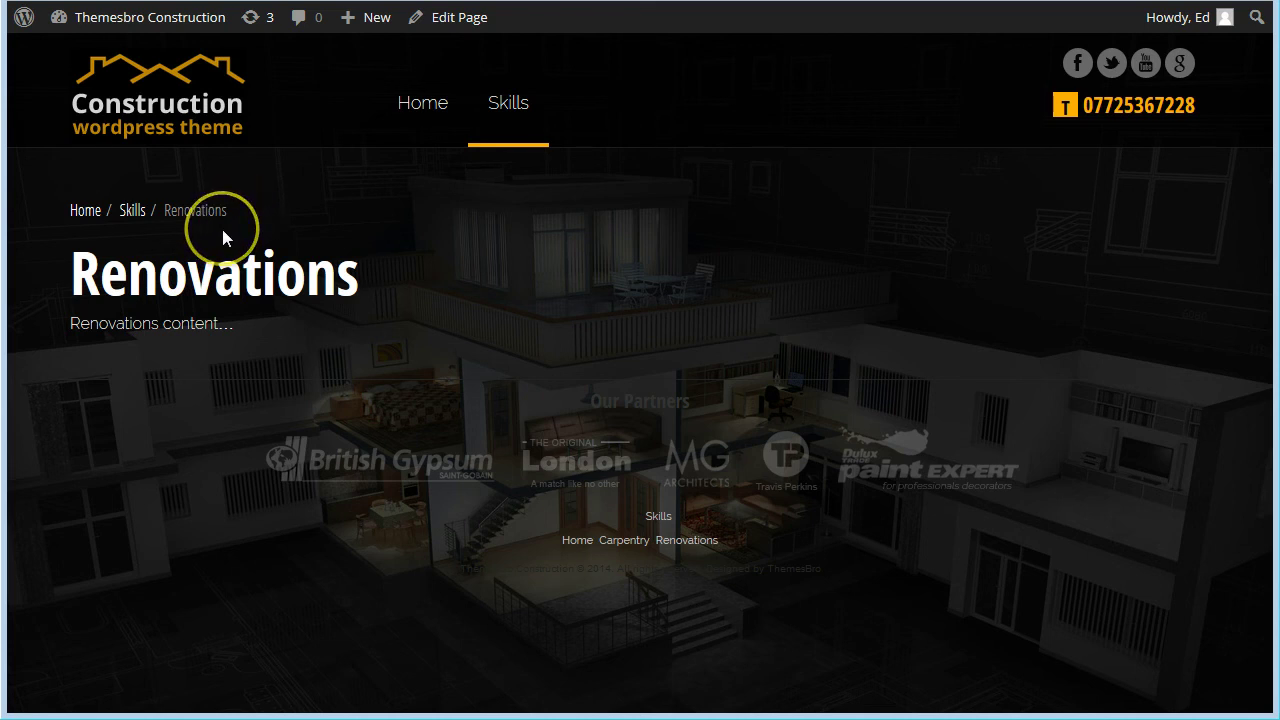
left_click(229, 220)
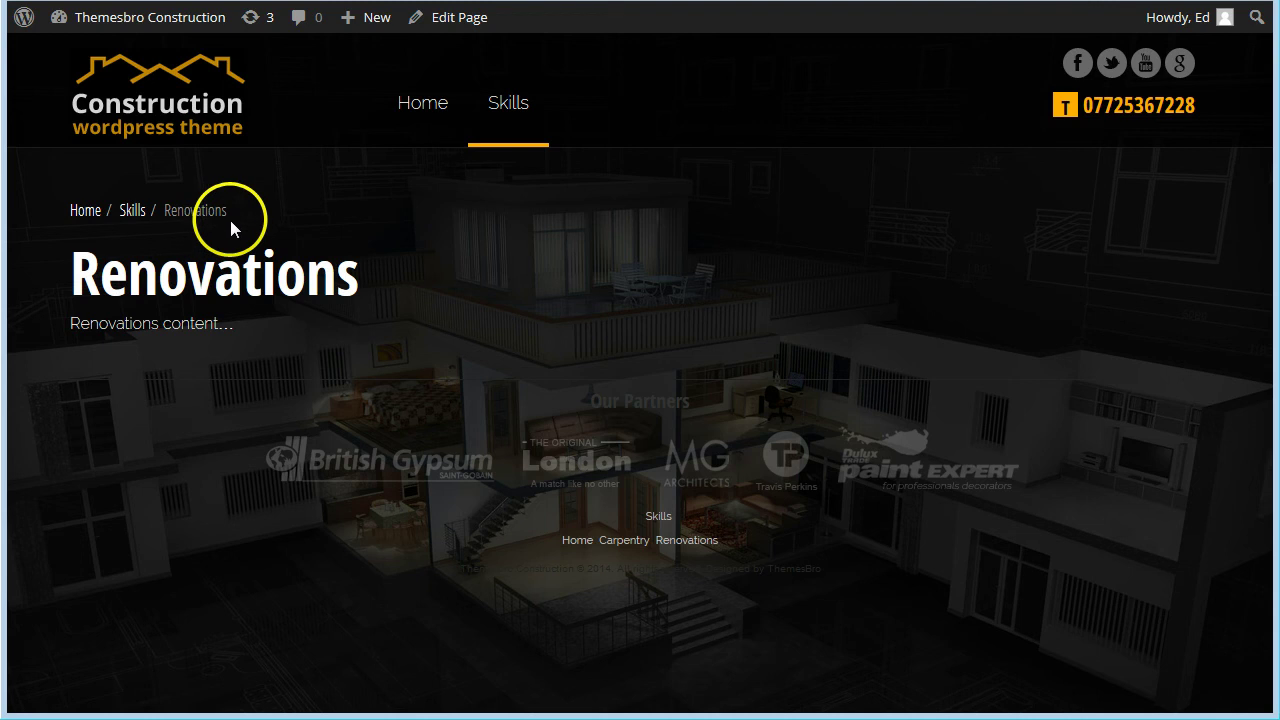
left_click_drag(233, 212, 138, 215)
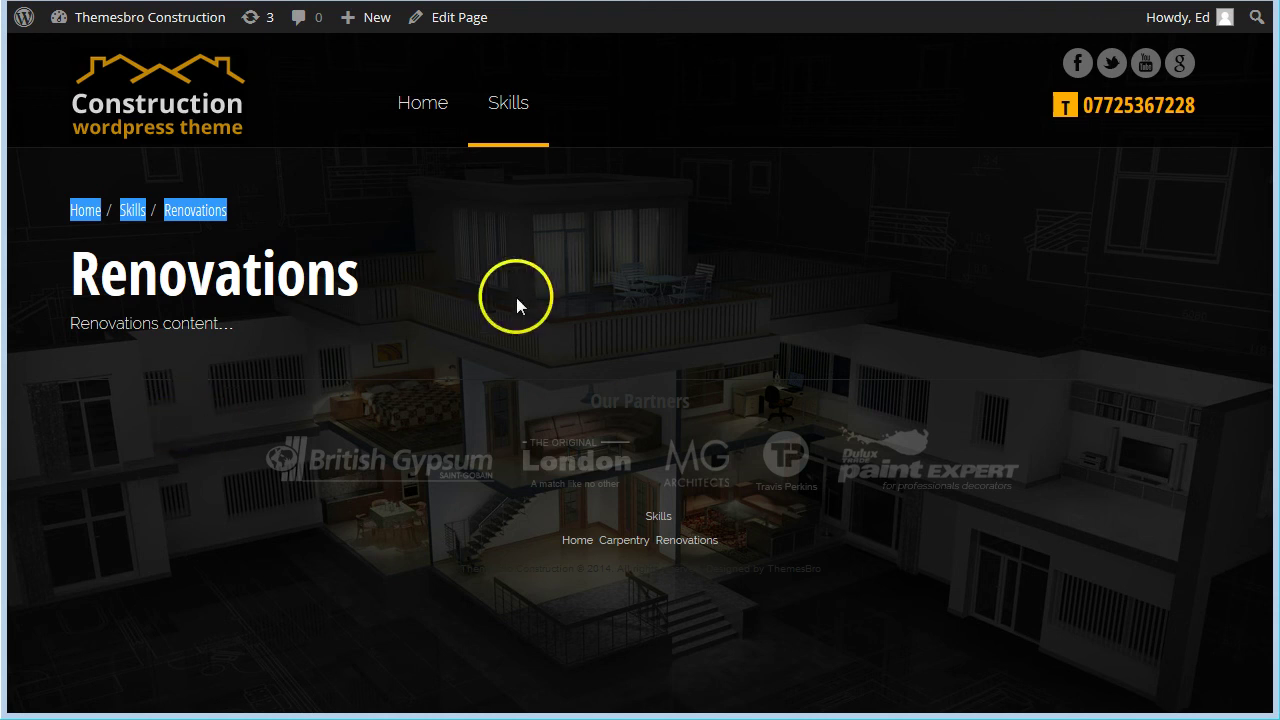
mouse_move(500, 104)
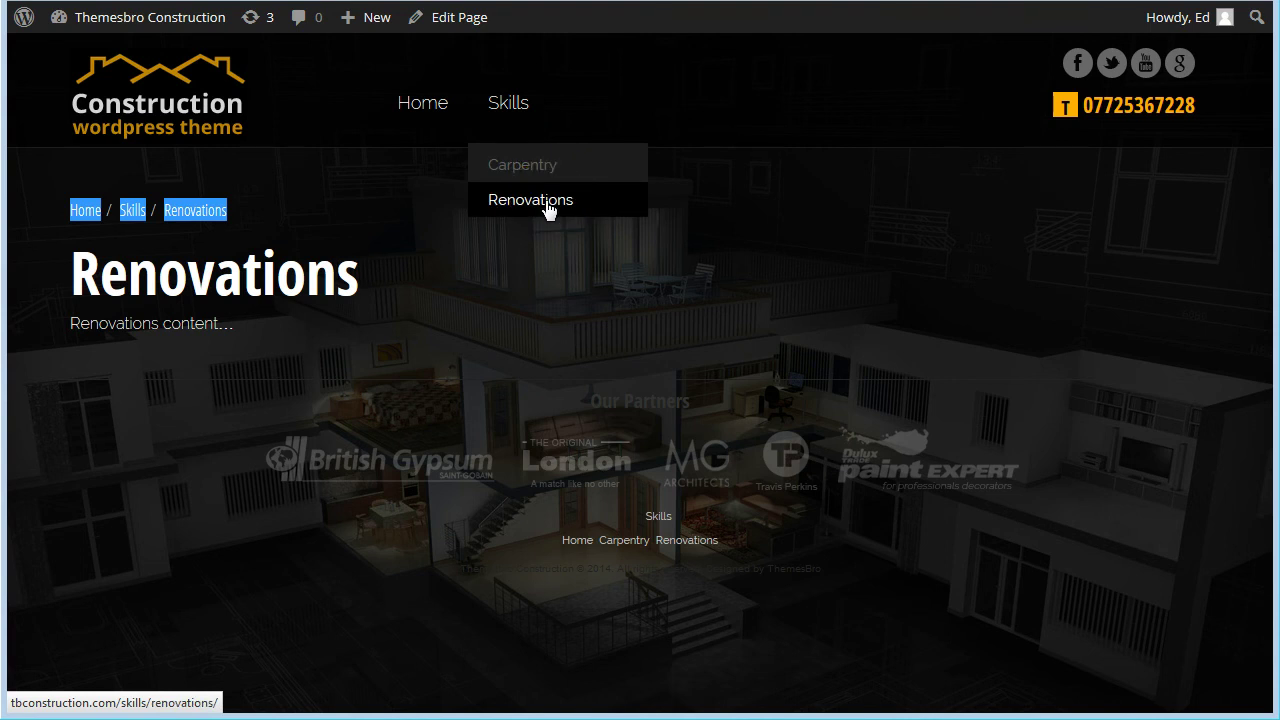
In Menus, move Renovations above Carpentry under Skills and save the menu.
mouse_move(143, 33)
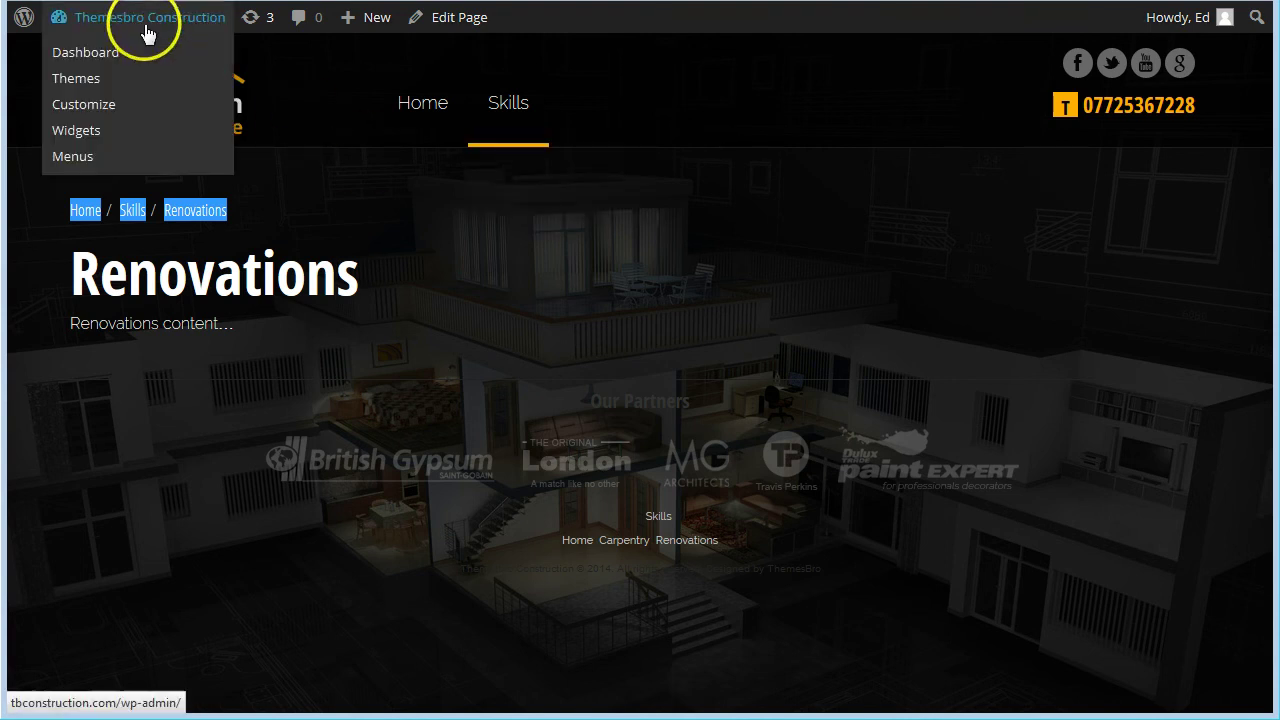
left_click(75, 160)
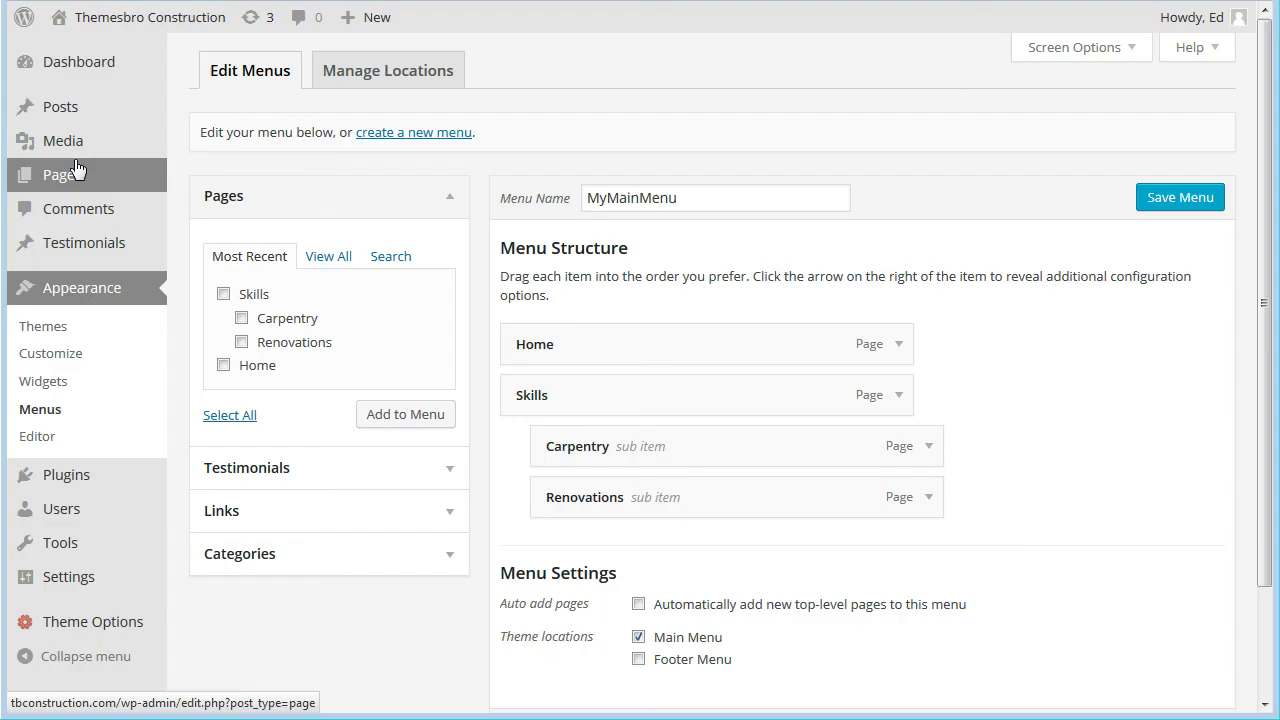
left_click_drag(604, 503, 600, 476)
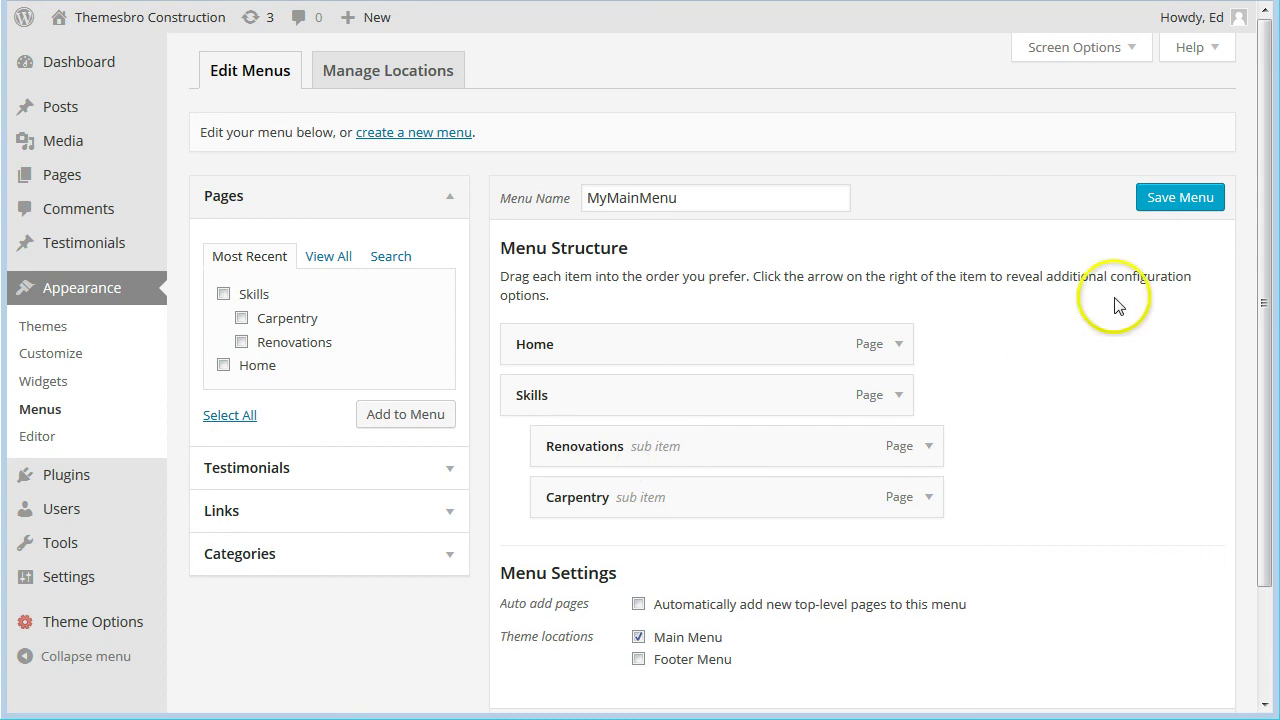
left_click(1181, 200)
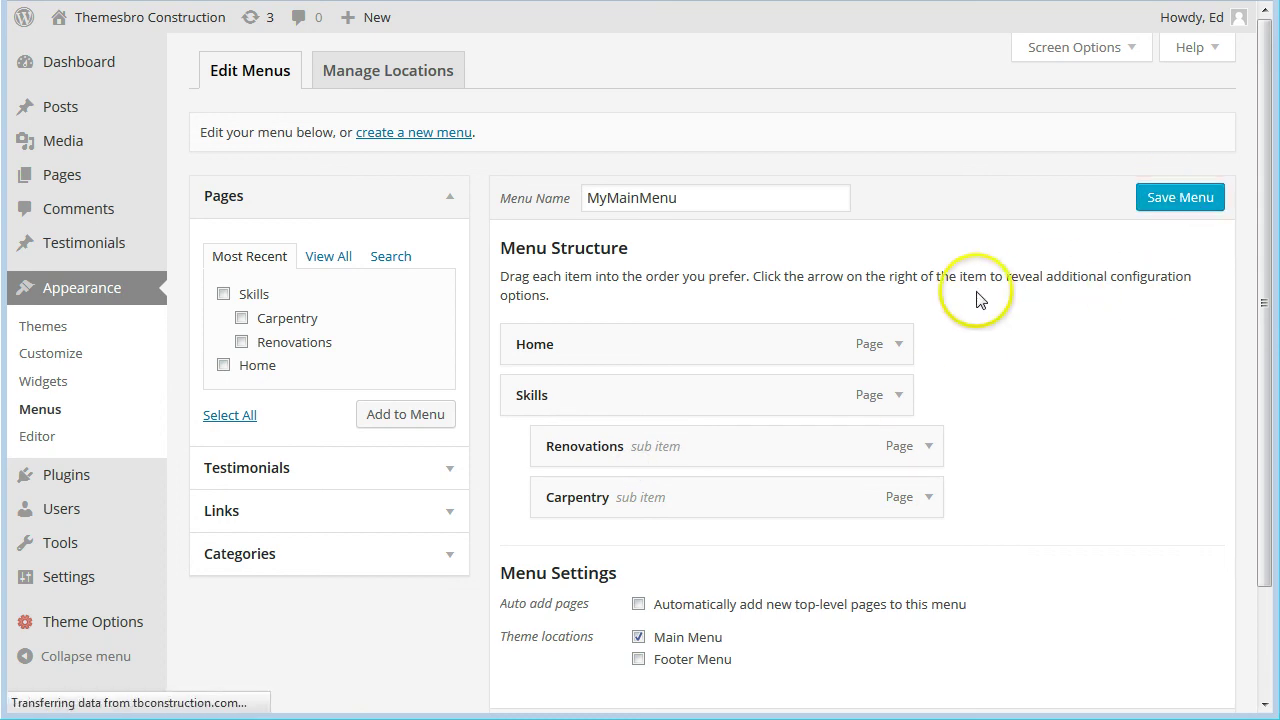
Open the live site and check the Skills dropdown lists Renovations before Carpentry.
mouse_move(128, 17)
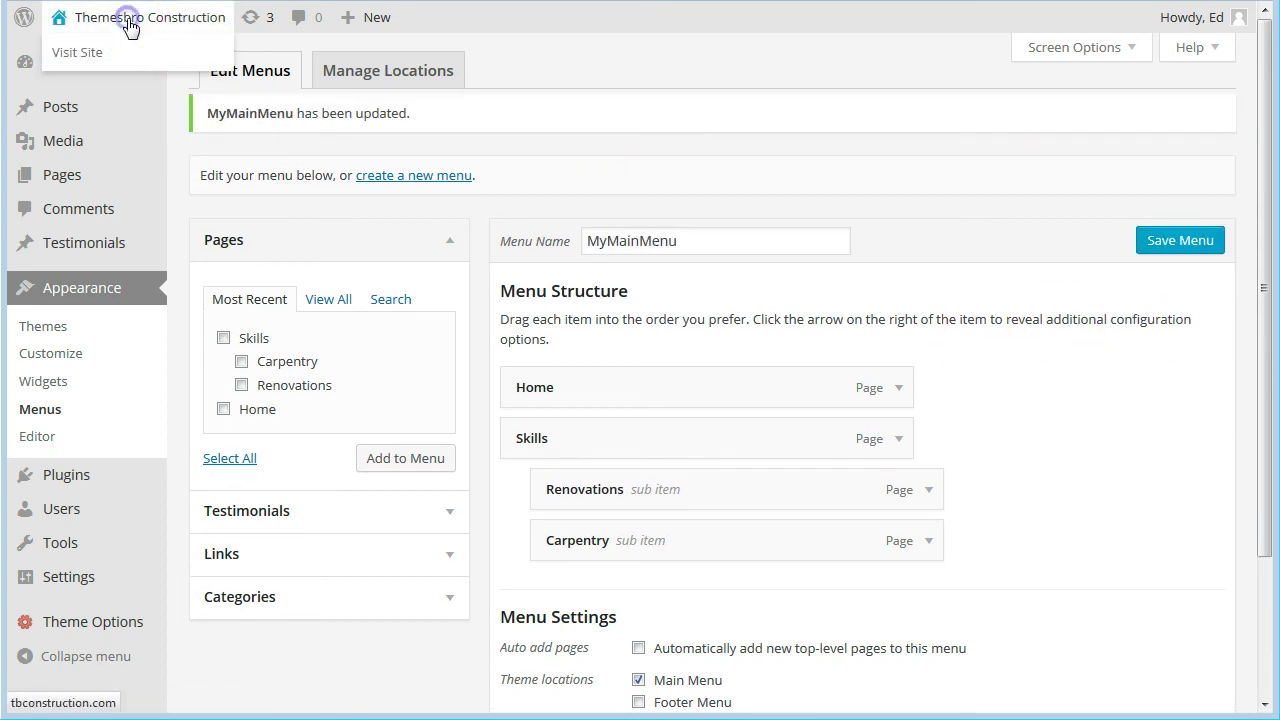
left_click(106, 60)
mouse_move(503, 138)
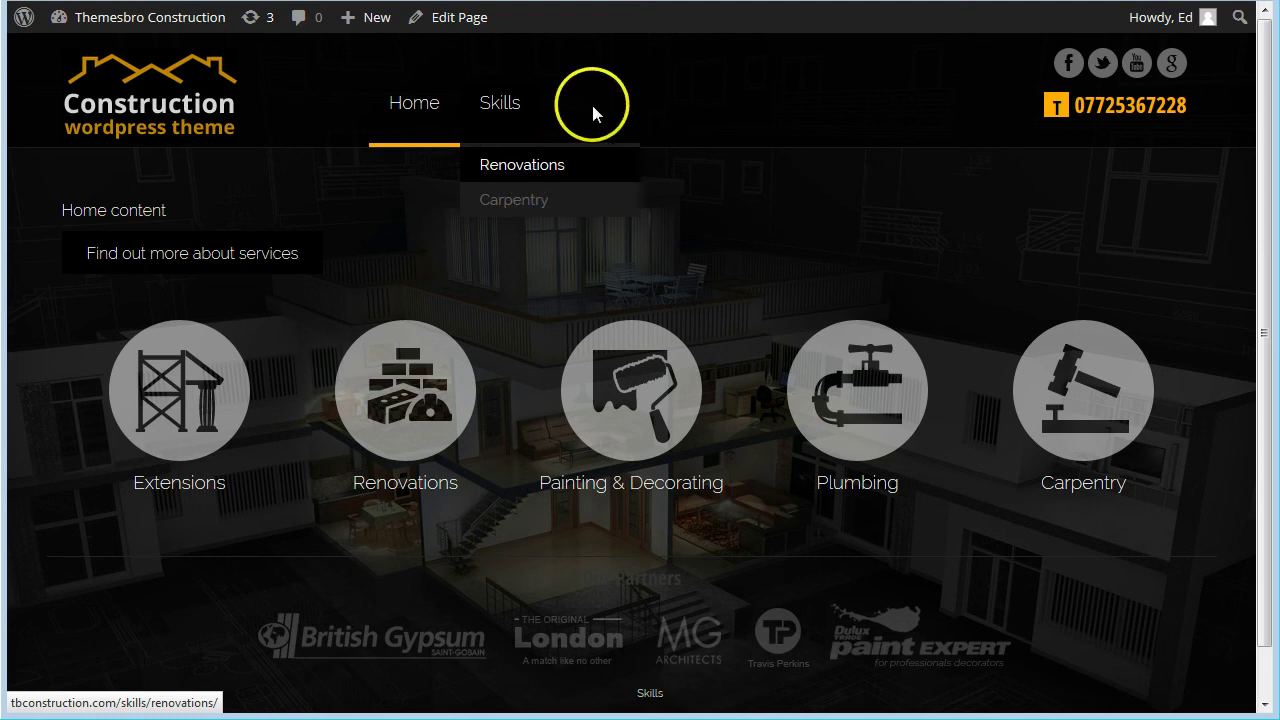
In Menus, promote Renovations to a top-level item between Home and Skills and save.
mouse_move(70, 28)
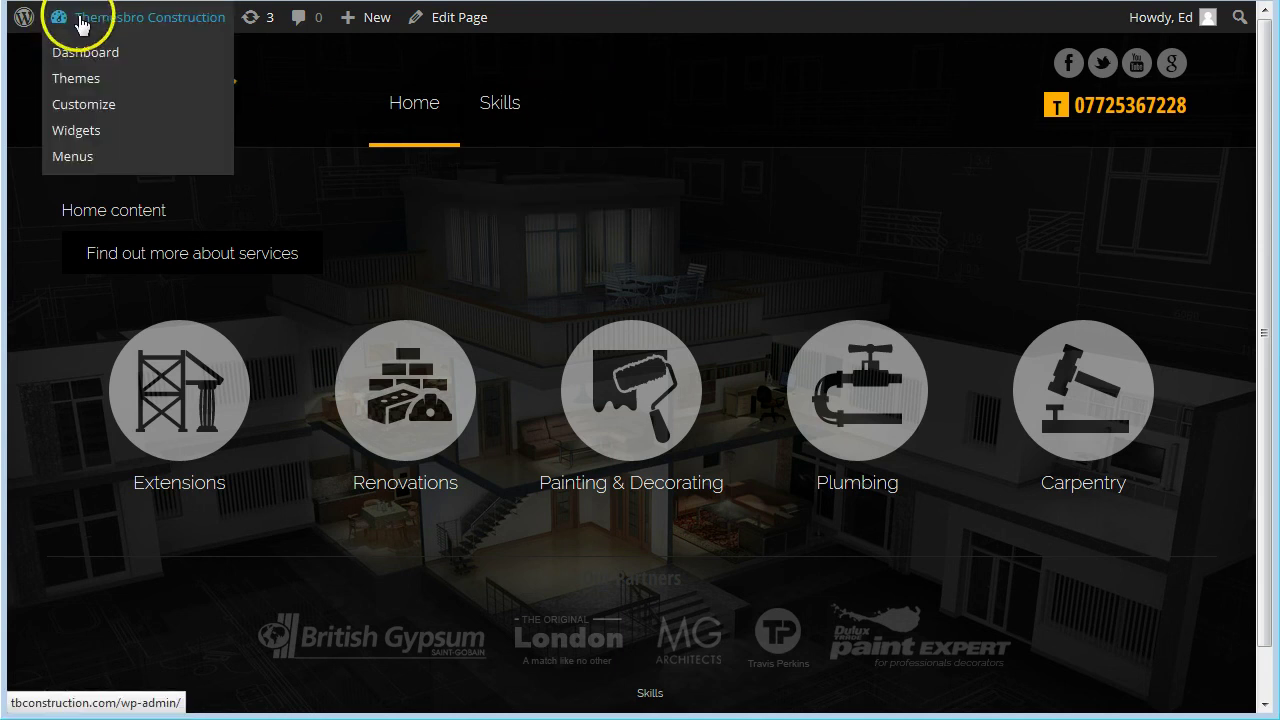
left_click(80, 165)
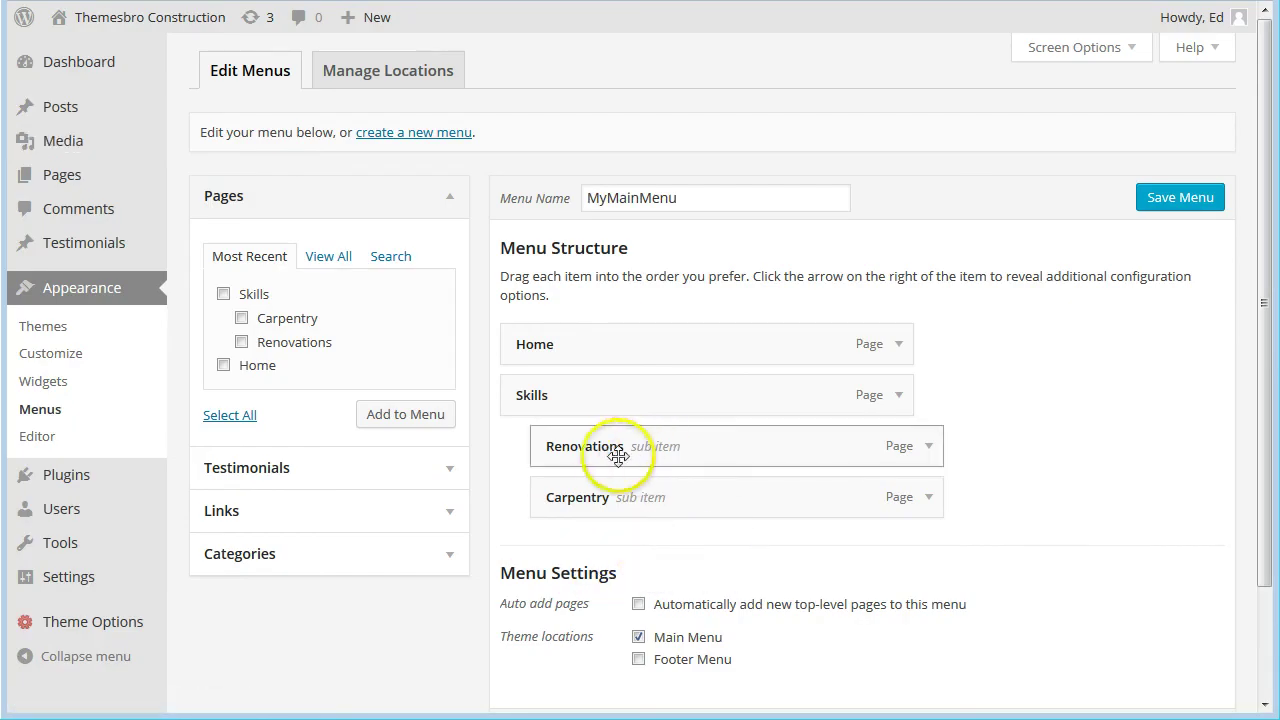
left_click_drag(610, 452, 580, 424)
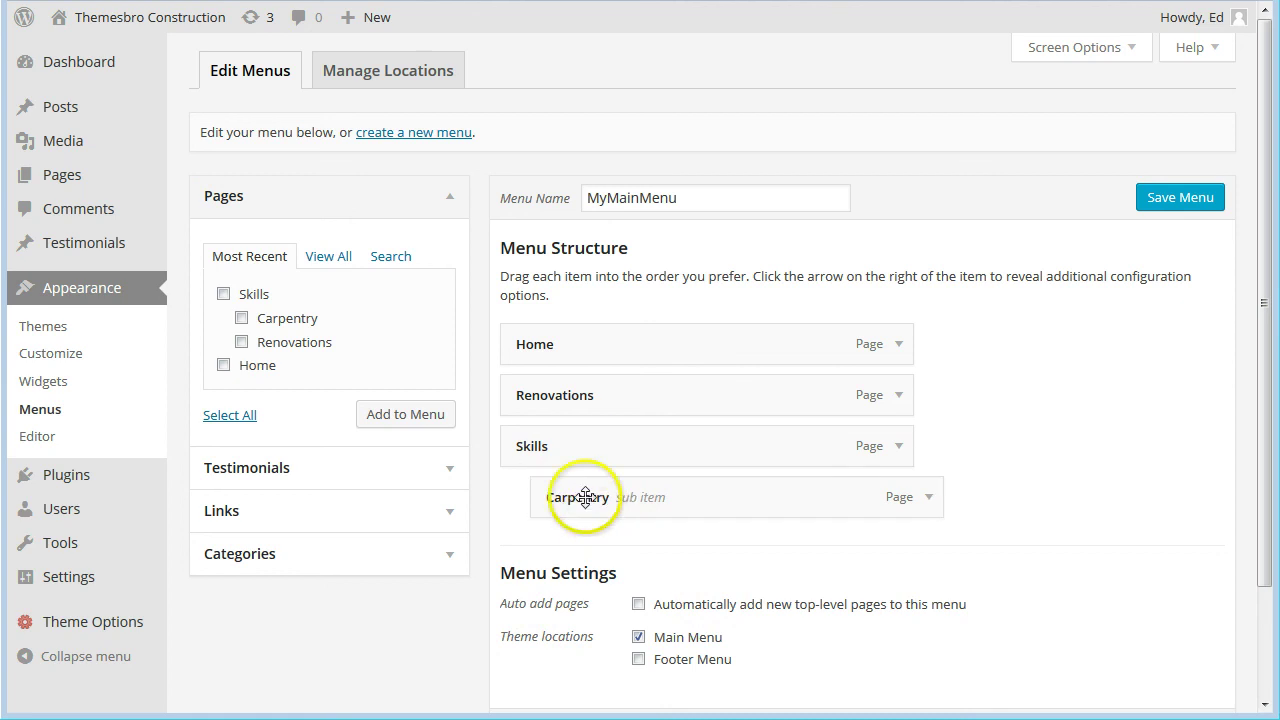
left_click(1192, 197)
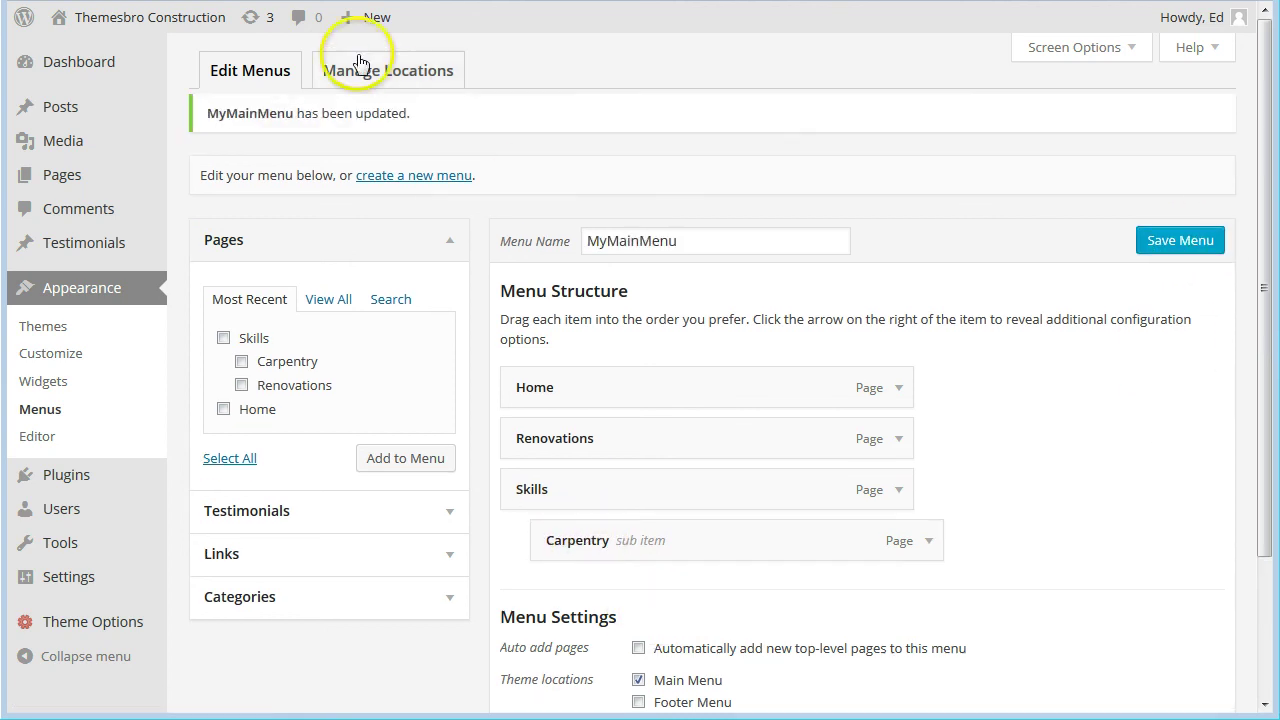
On the live site, open the Skills page, then Carpentry from its dropdown.
mouse_move(150, 28)
left_click(80, 46)
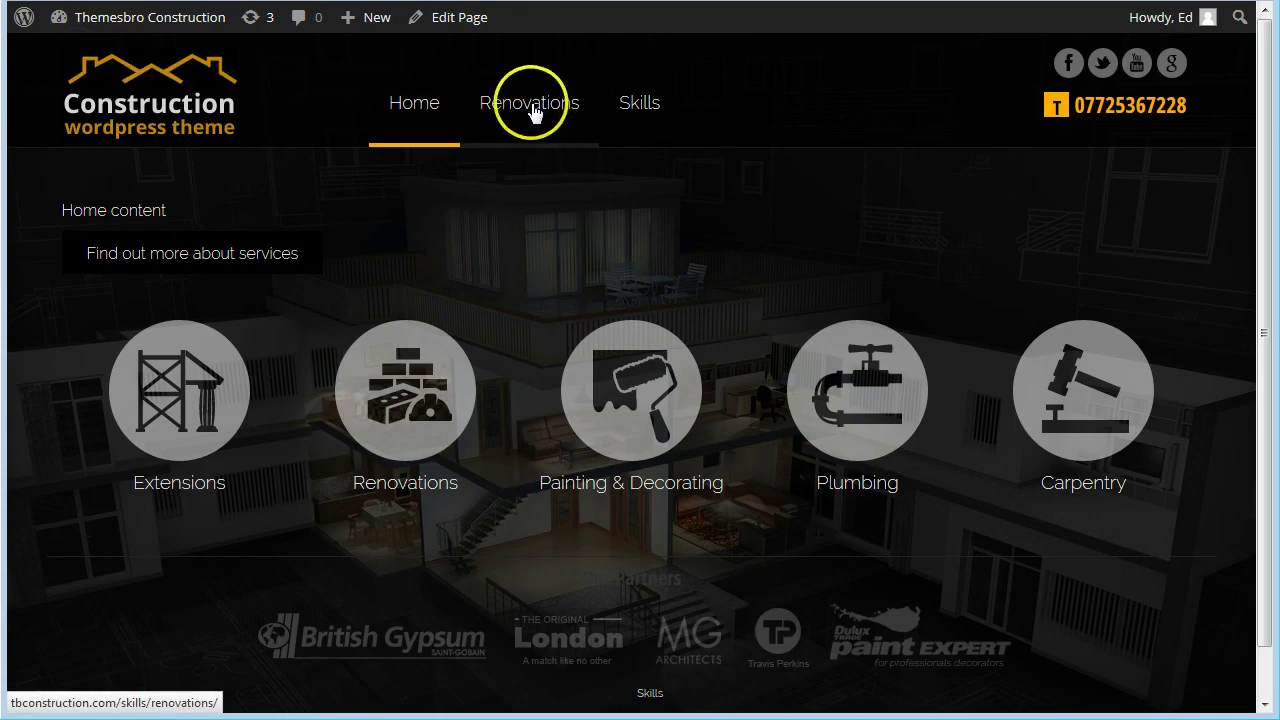
left_click(640, 106)
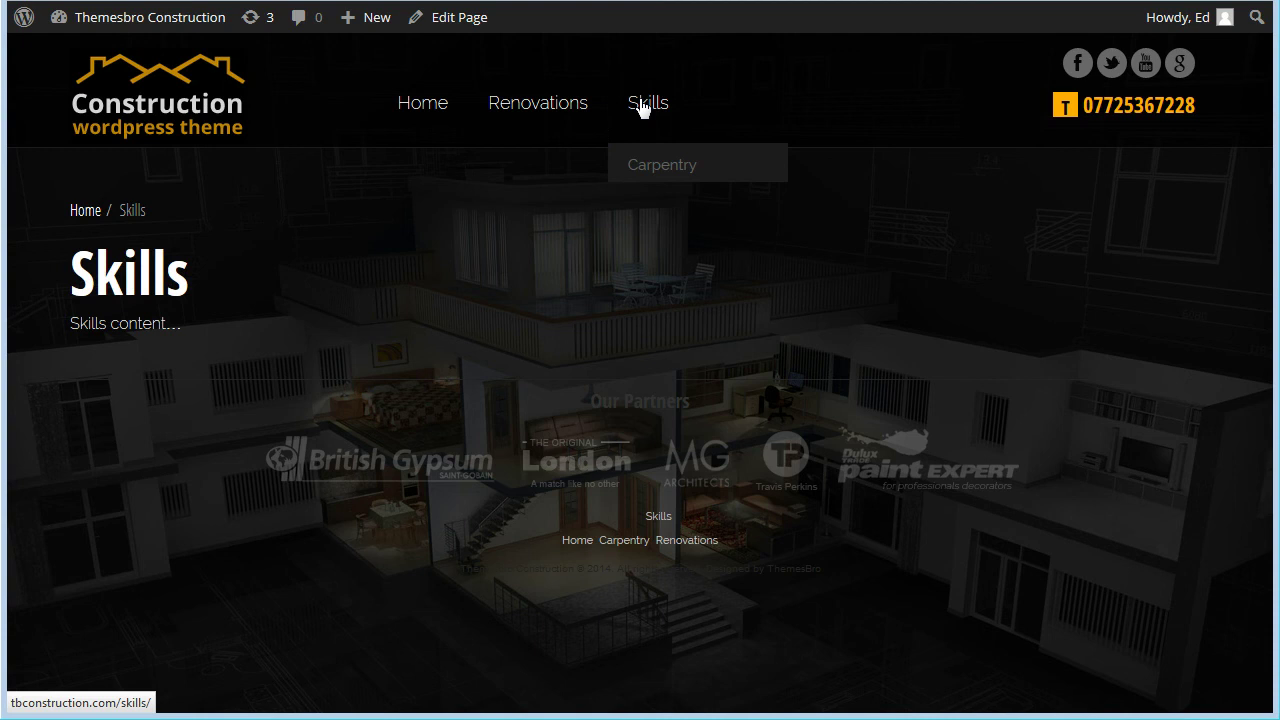
left_click(676, 168)
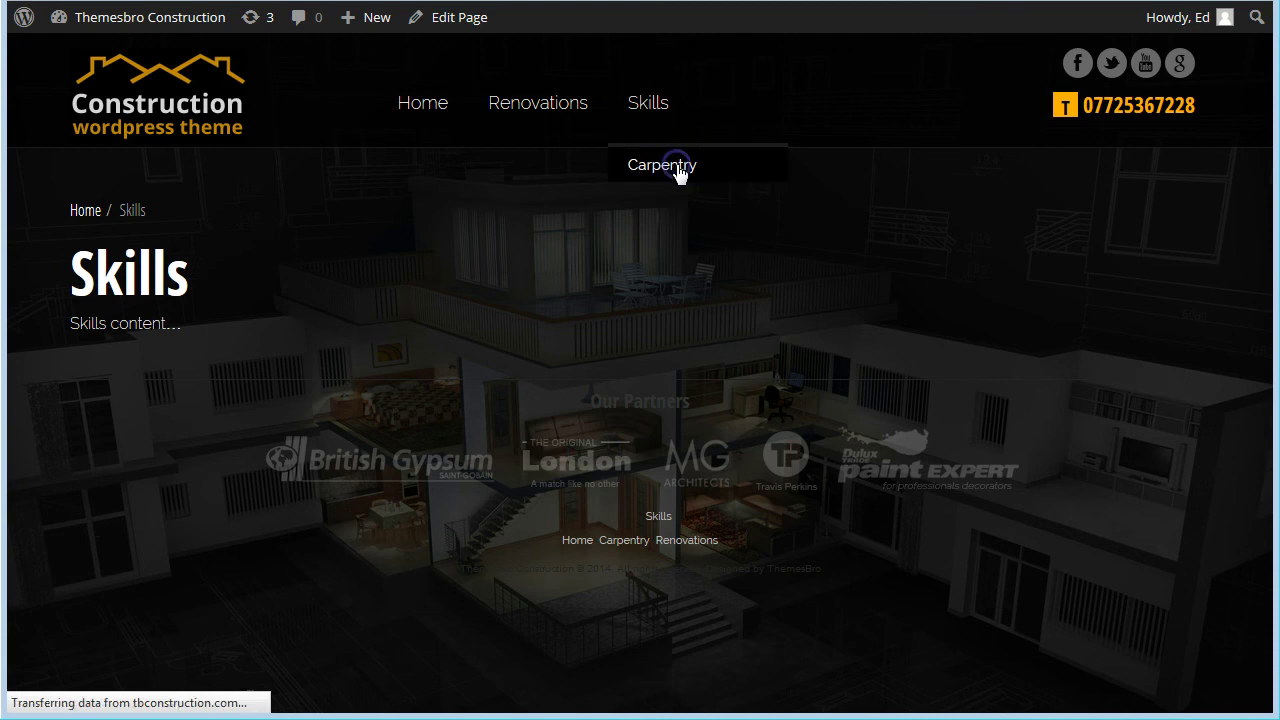